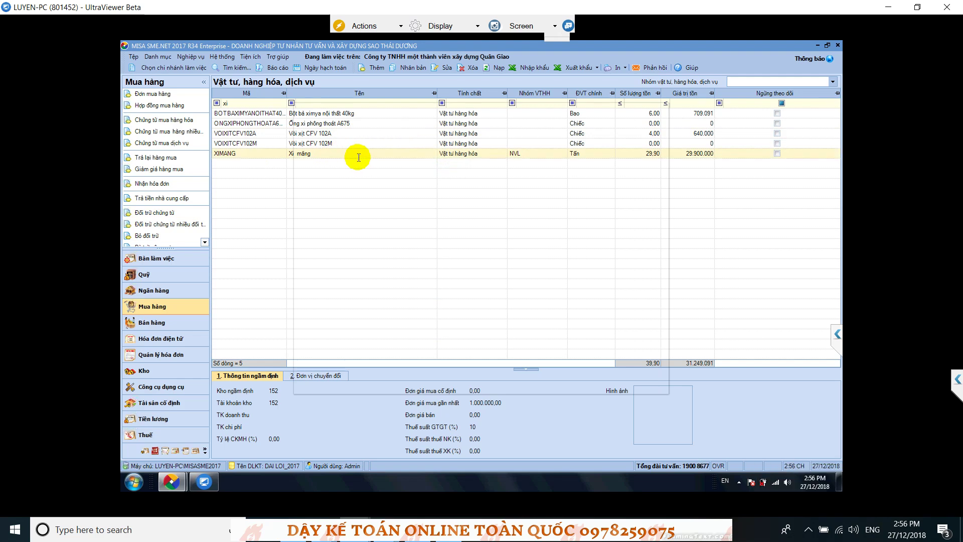
- Open the Xi măng item (XIMANG) for editing and set its main unit (ĐVT chính) to kg
{"action": "double_click", "coordinate": [377, 154]}
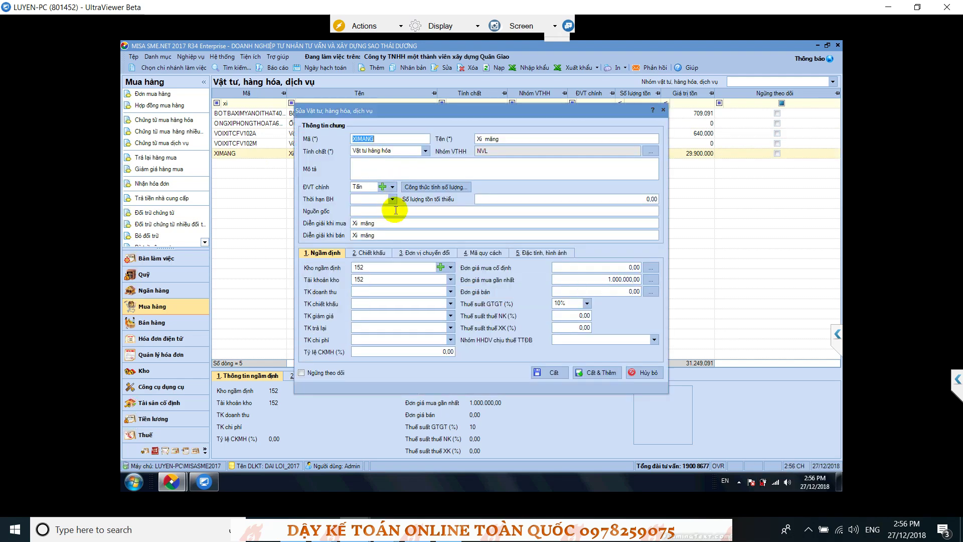
{"action": "left_click", "coordinate": [363, 186]}
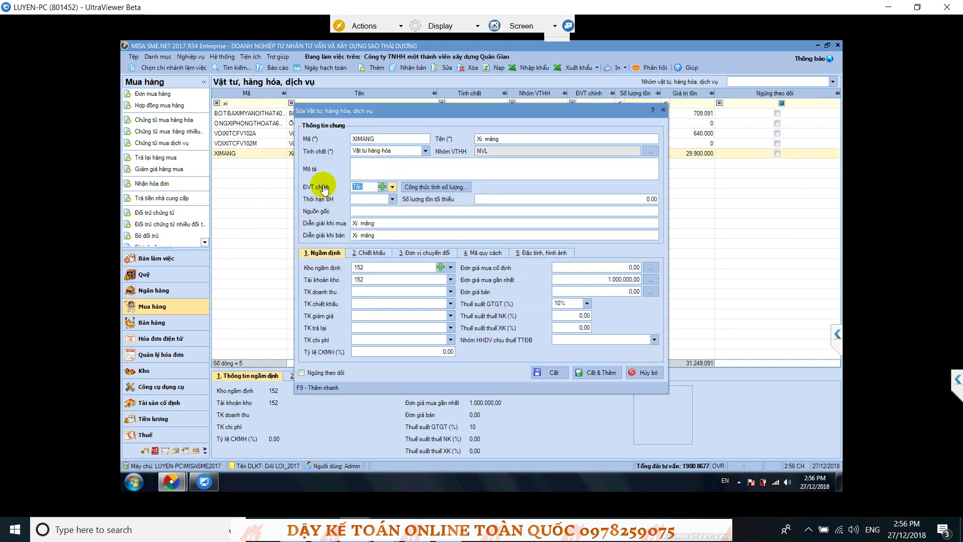
{"action": "type", "text": "ta"}
{"action": "key", "text": "BackSpace"}
{"action": "key", "text": "BackSpace"}
{"action": "type", "text": "kg"}
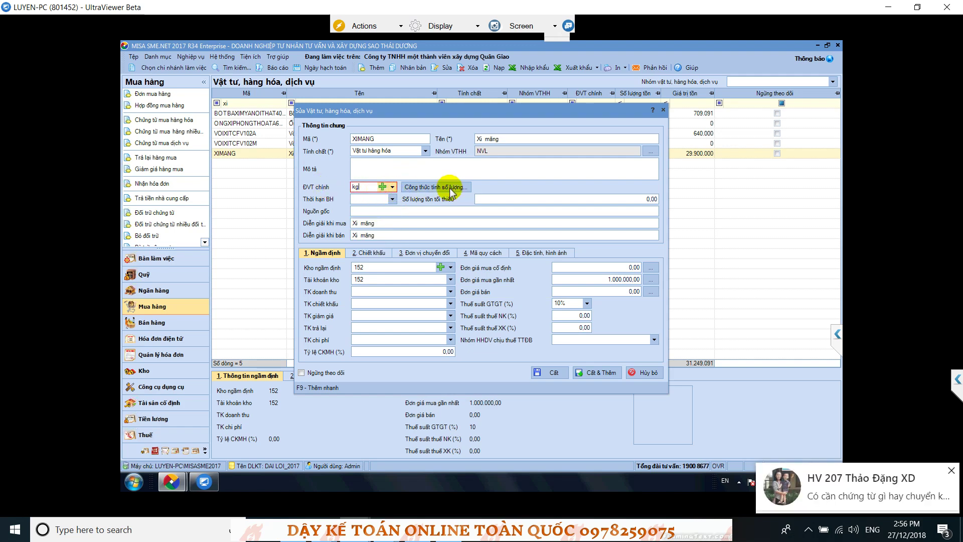
{"action": "left_click", "coordinate": [467, 187]}
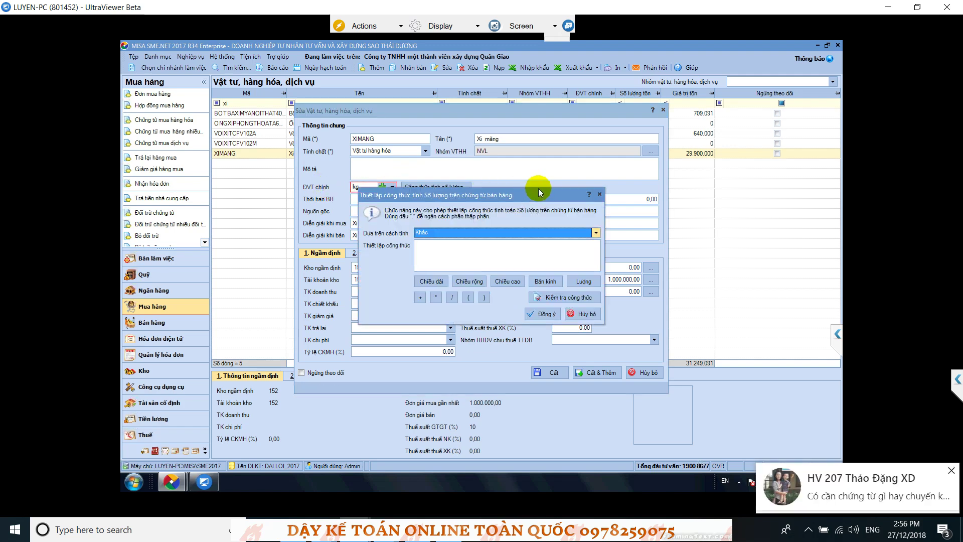
{"action": "key", "text": "Escape"}
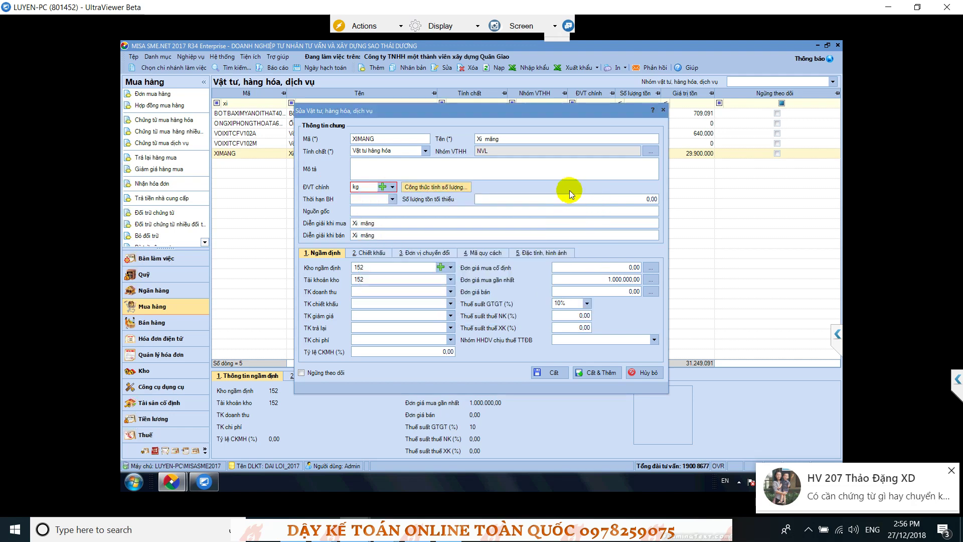
{"action": "left_click", "coordinate": [357, 186]}
{"action": "left_click", "coordinate": [393, 188]}
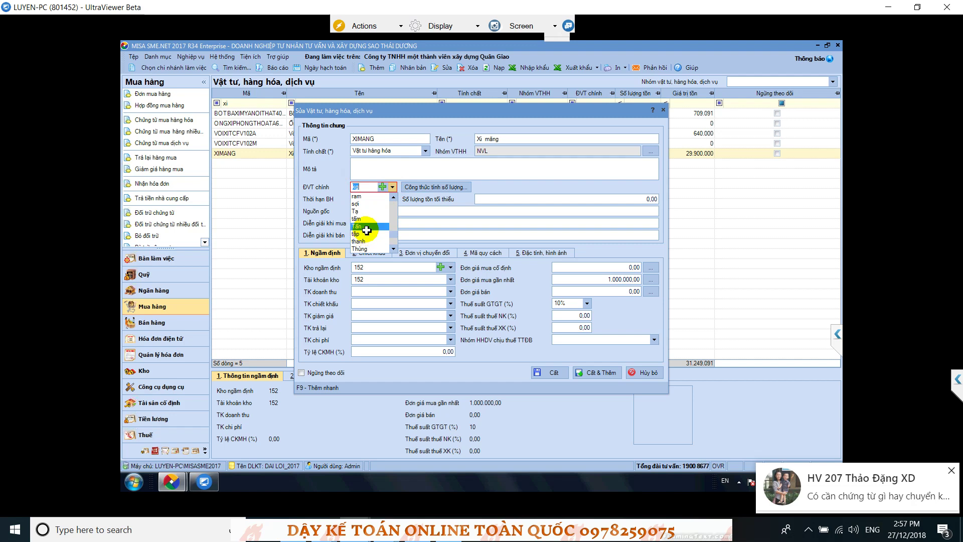
{"action": "scroll", "coordinate": [368, 227], "scroll_direction": "down", "scroll_amount": 3}
{"action": "scroll", "coordinate": [368, 227], "scroll_direction": "up", "scroll_amount": 4}
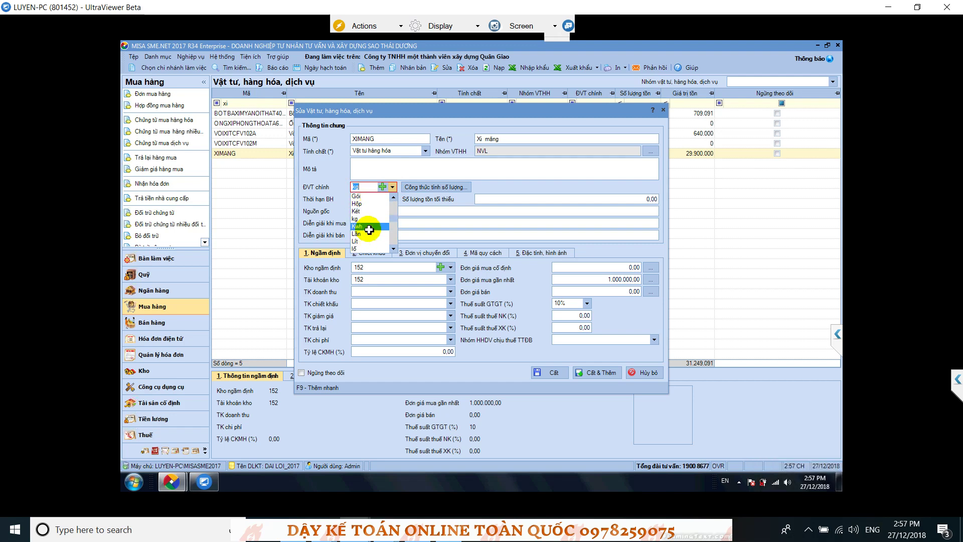
{"action": "left_click", "coordinate": [370, 220]}
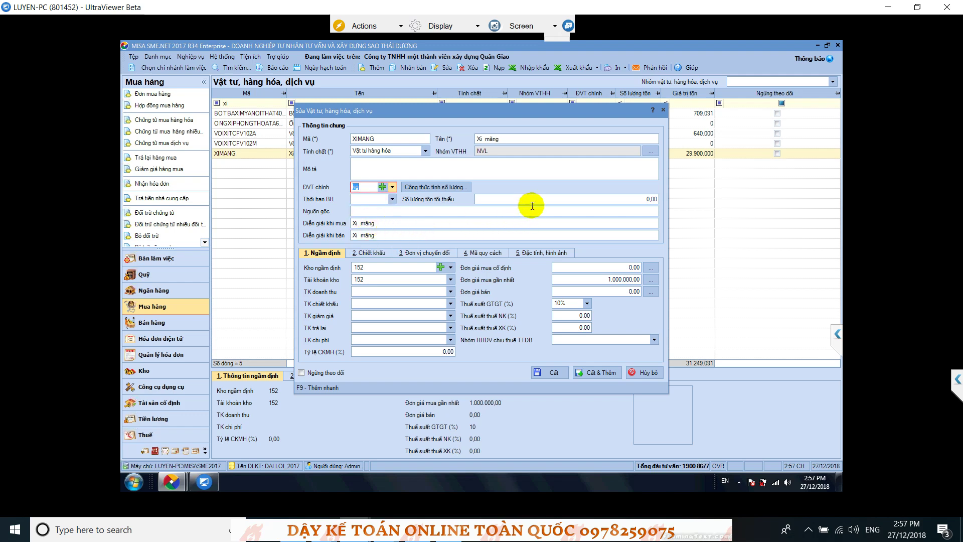
{"action": "left_click", "coordinate": [544, 191]}
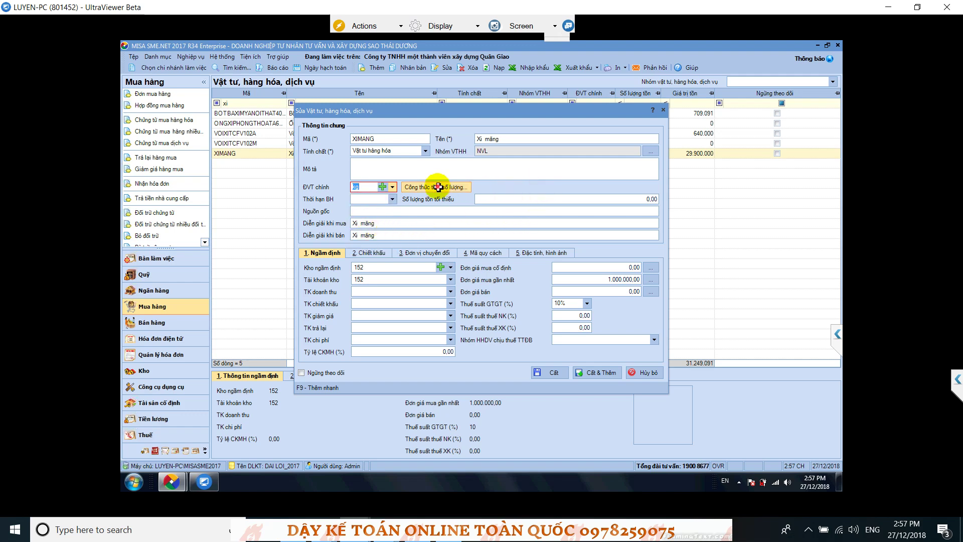
{"action": "left_click", "coordinate": [369, 185]}
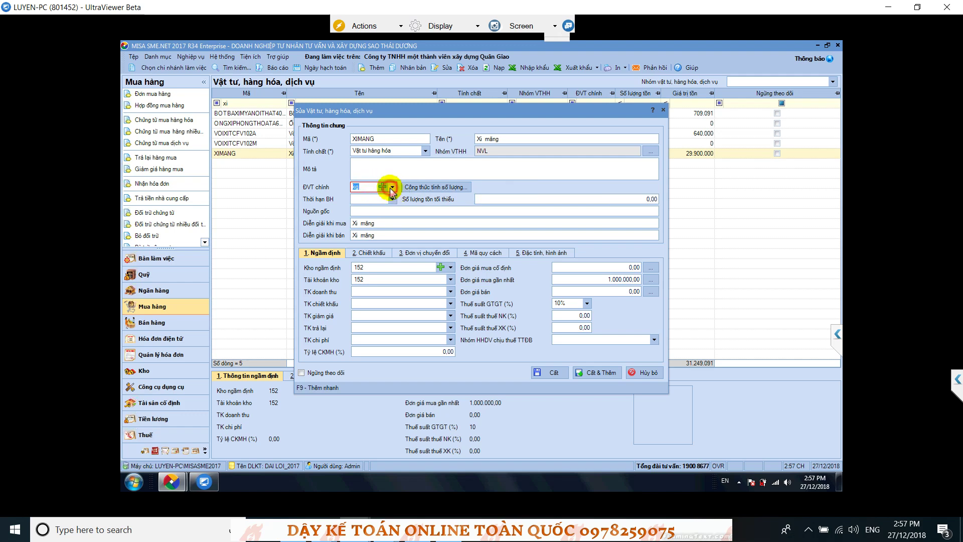
{"action": "left_click", "coordinate": [393, 187]}
{"action": "left_click", "coordinate": [391, 187]}
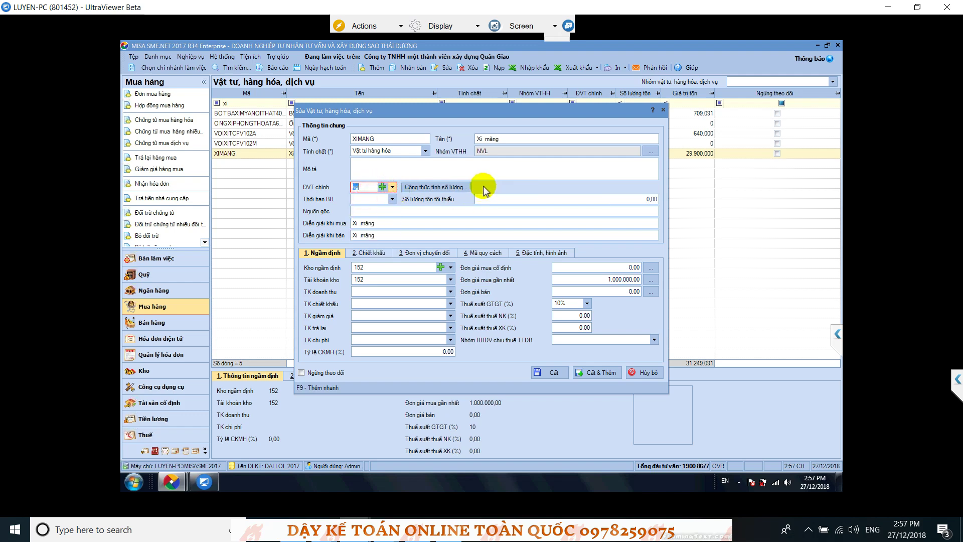
{"action": "key", "text": "Tab"}
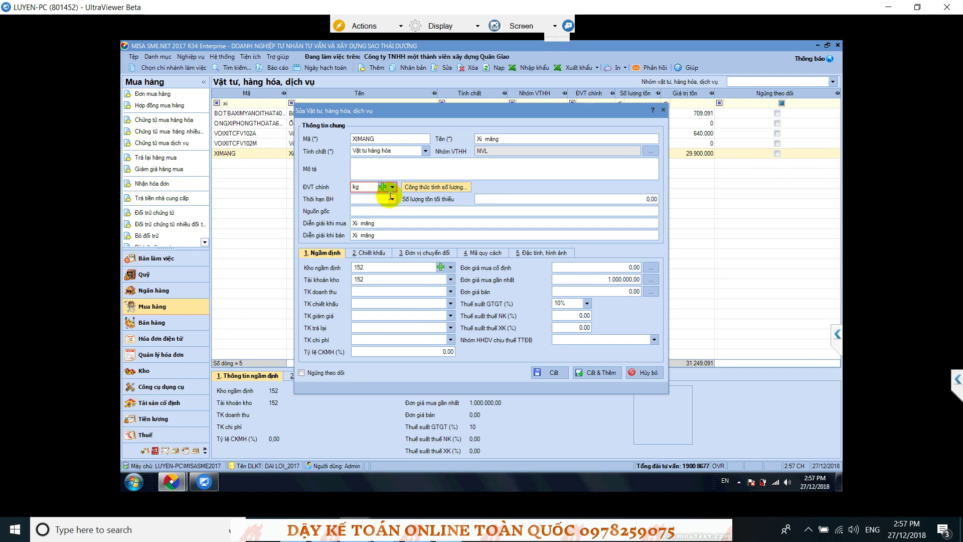
- Add Tấn as a conversion unit (Đơn vị chuyển đổi) of the item, with Phép nhân as the conversion operation
{"action": "left_click", "coordinate": [423, 255]}
{"action": "left_click", "coordinate": [392, 297]}
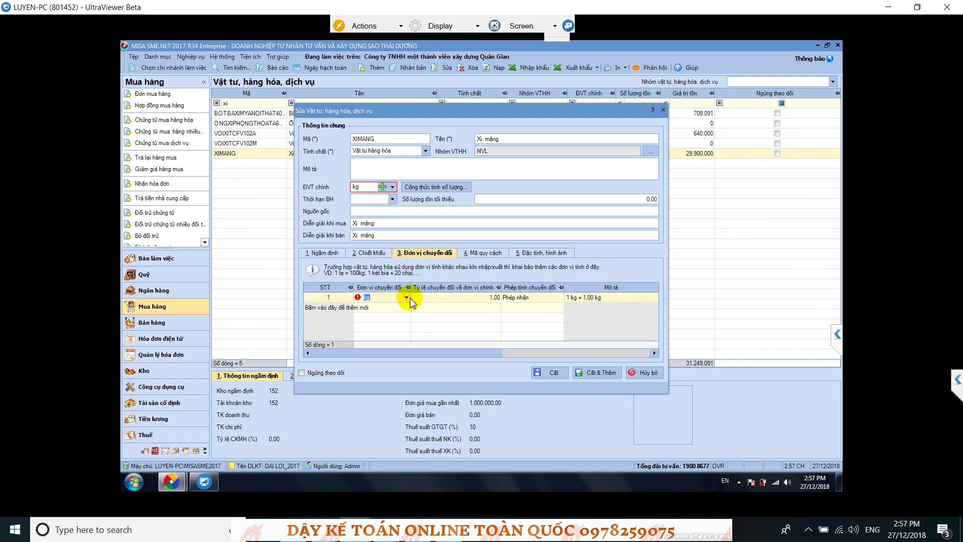
{"action": "left_click", "coordinate": [407, 298]}
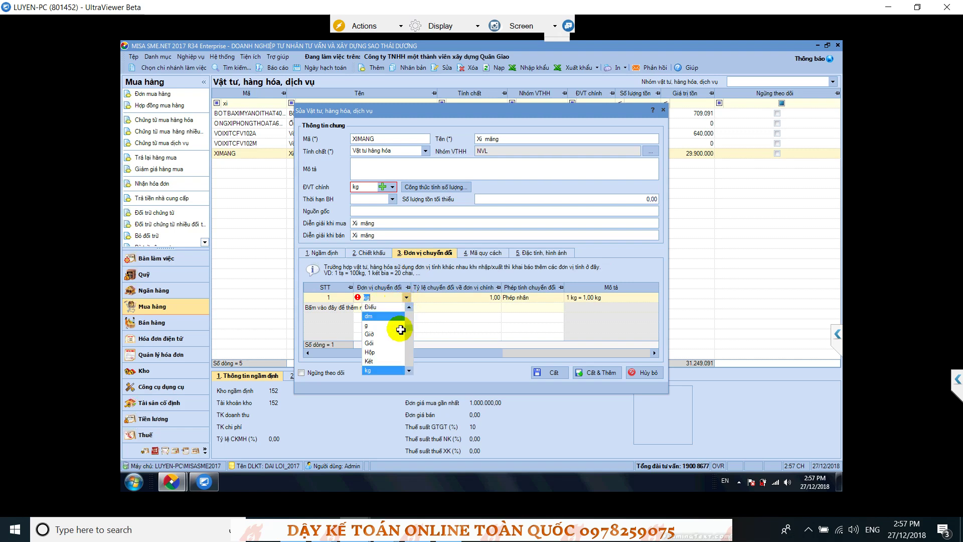
{"action": "type", "text": "Tạ"}
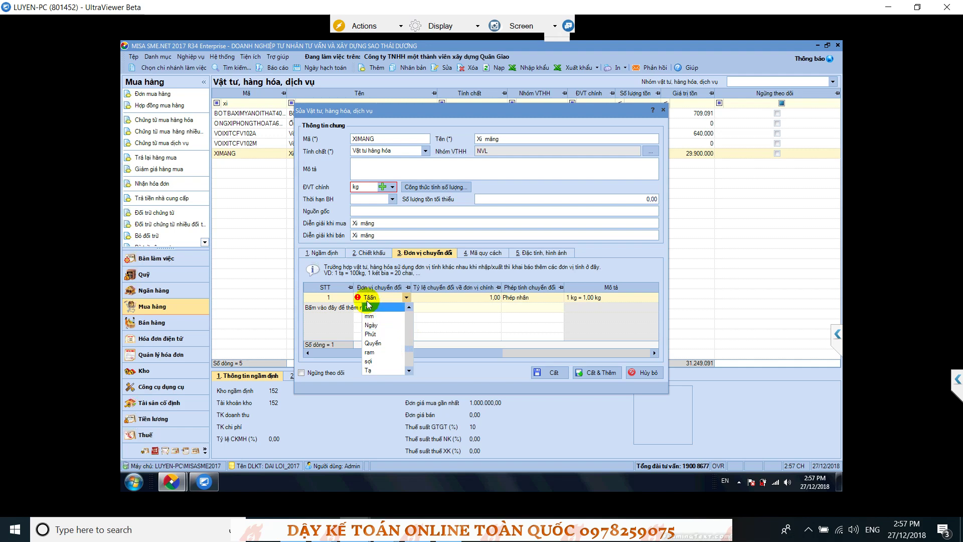
{"action": "type", "text": "Tấn"}
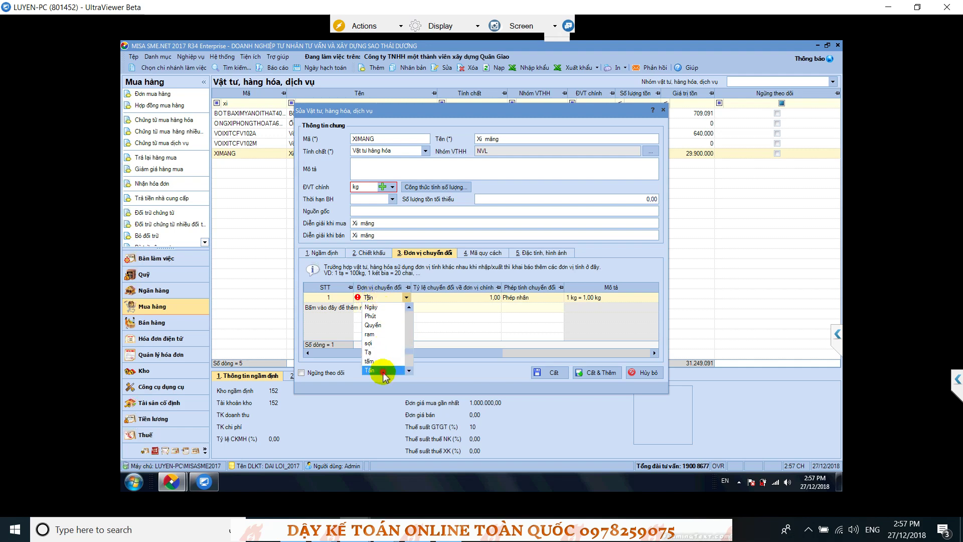
{"action": "left_click", "coordinate": [384, 370]}
{"action": "left_click", "coordinate": [519, 297]}
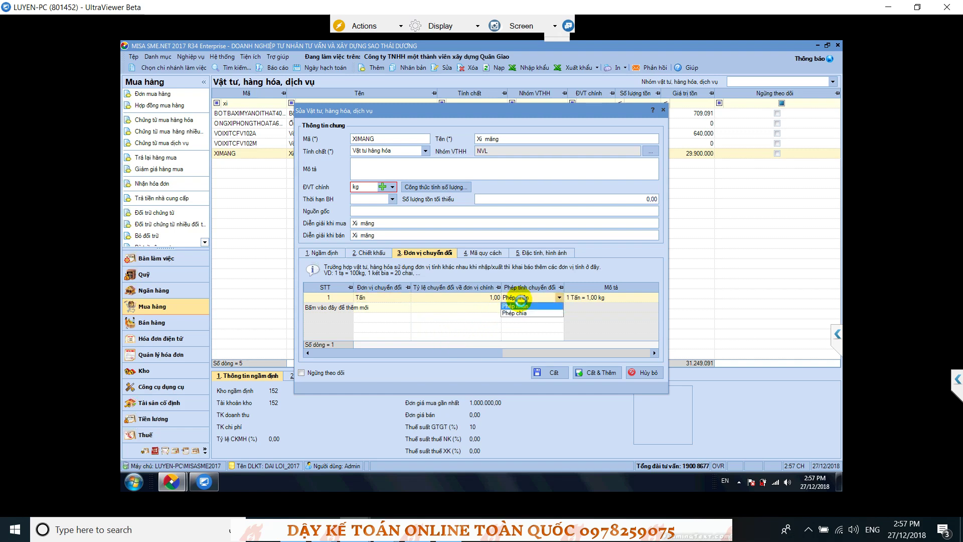
{"action": "left_click", "coordinate": [532, 306]}
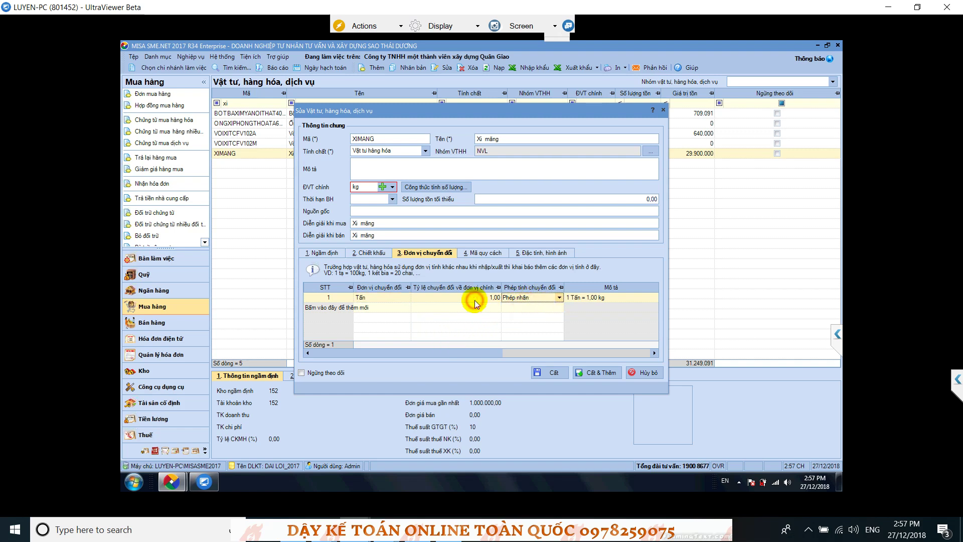
- Set the Tấn conversion ratio to the main unit to 1.000 and save the item
{"action": "left_click", "coordinate": [475, 298]}
{"action": "key", "text": "Tab"}
{"action": "left_click", "coordinate": [459, 297]}
{"action": "type", "text": "1.000,"}
{"action": "key", "text": "Tab"}
{"action": "left_click", "coordinate": [551, 374]}
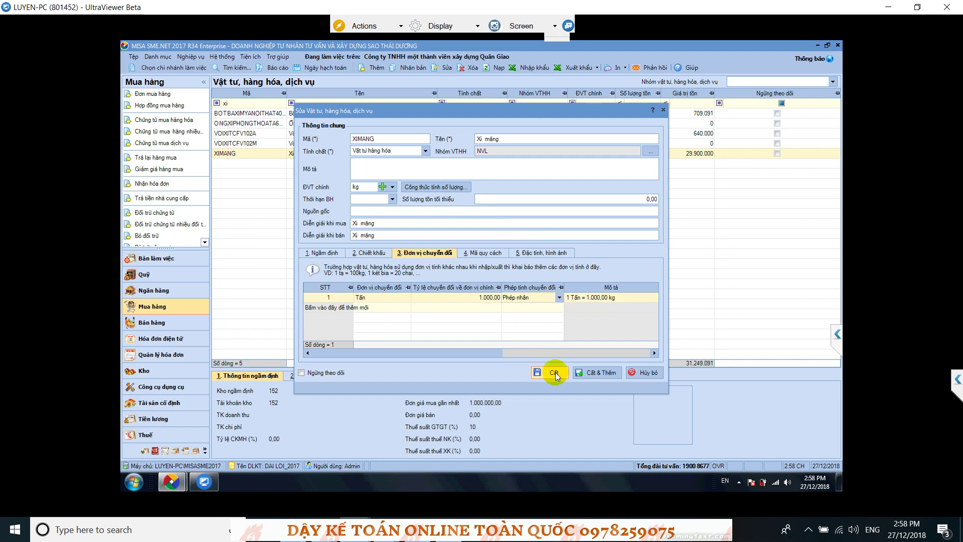
{"action": "left_click", "coordinate": [556, 372]}
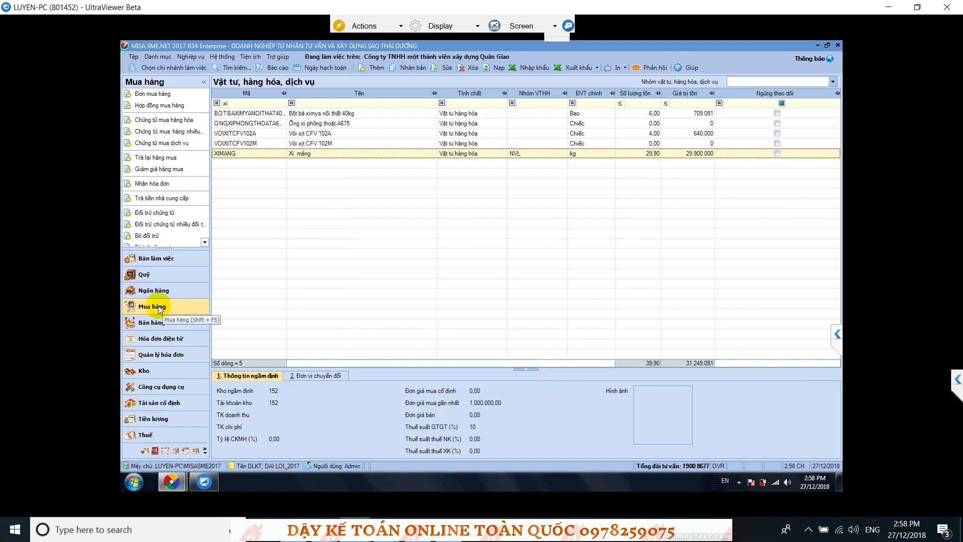
- Create a new goods purchase voucher (Chứng từ mua hàng) and apply the multi-unit template Mẫu nhiều đơn vị tính
{"action": "left_click", "coordinate": [159, 120]}
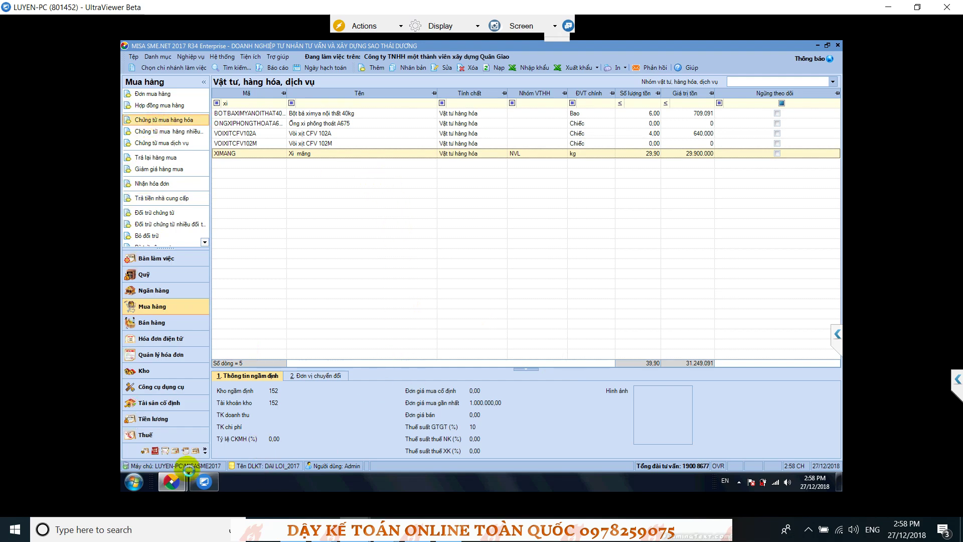
{"action": "left_click", "coordinate": [173, 481]}
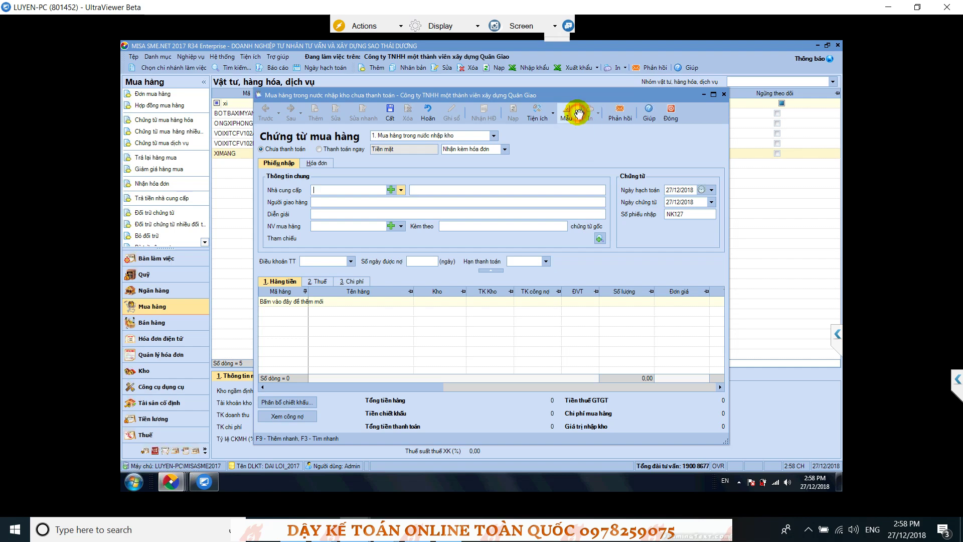
{"action": "left_click", "coordinate": [578, 115]}
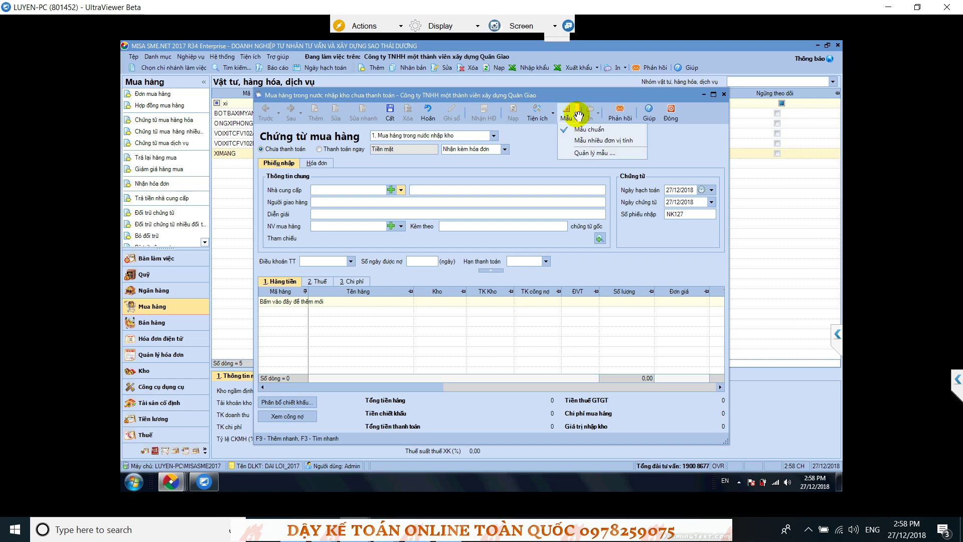
{"action": "left_click", "coordinate": [594, 141]}
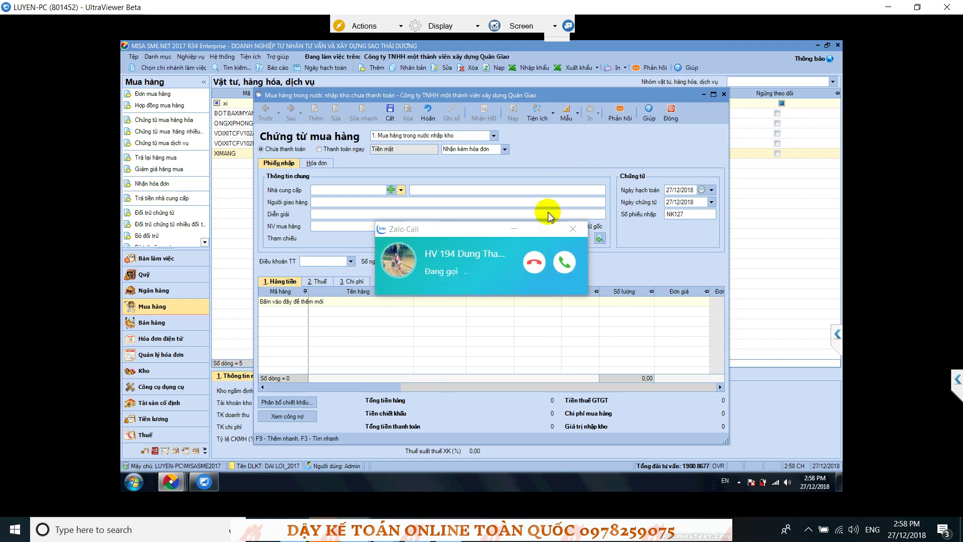
{"action": "left_click", "coordinate": [536, 267]}
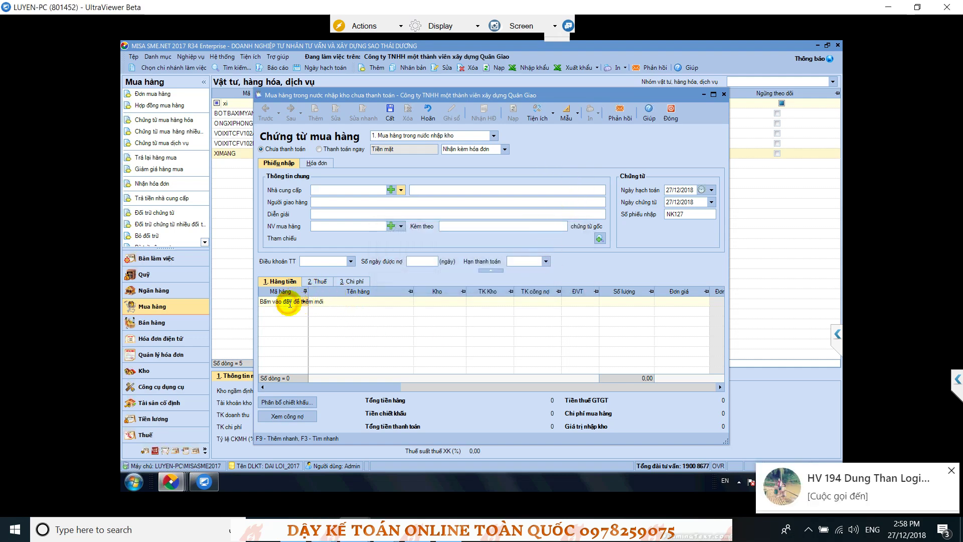
- Add a line for item XIMANG to the voucher's goods table and set its unit (ĐVT) to Tấn
{"action": "left_click", "coordinate": [291, 304]}
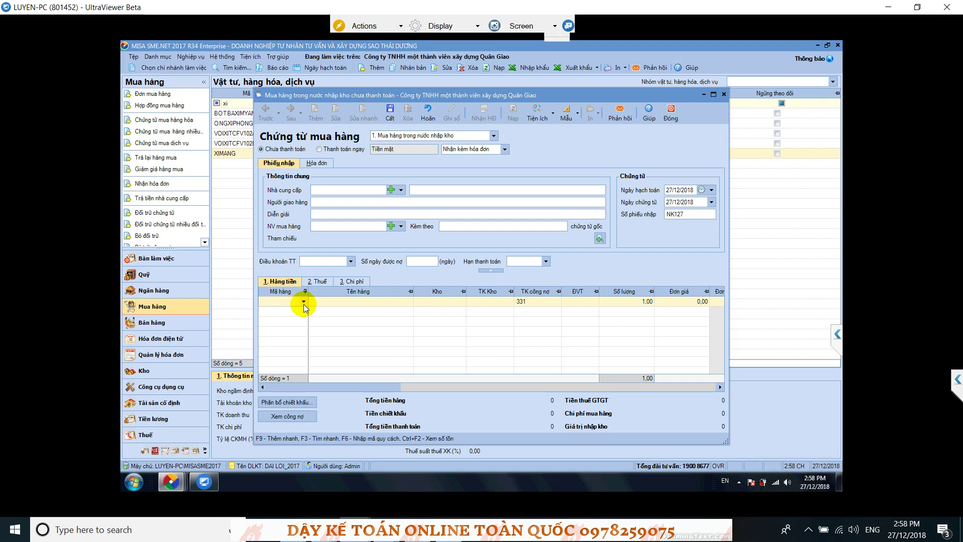
{"action": "type", "text": "xi"}
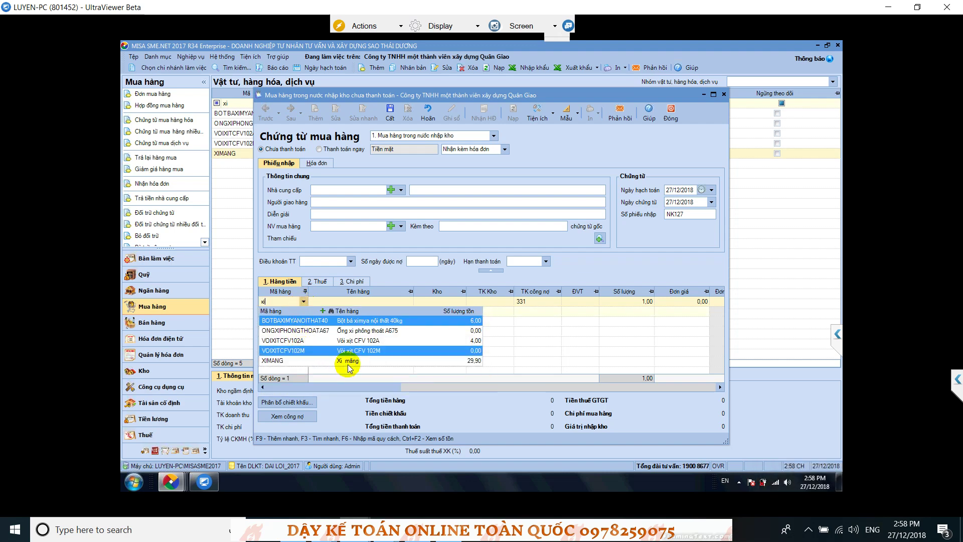
{"action": "left_click", "coordinate": [348, 362]}
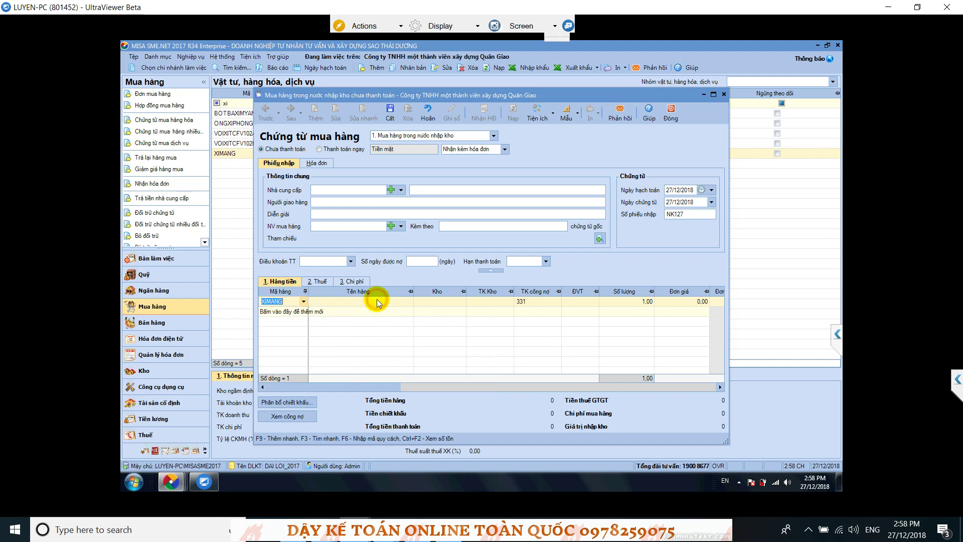
{"action": "left_click", "coordinate": [398, 300]}
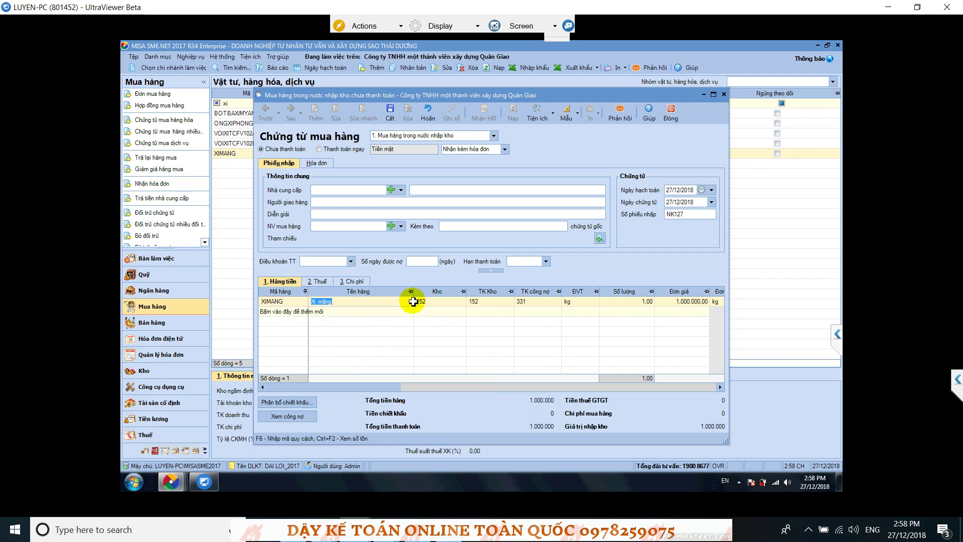
{"action": "left_click", "coordinate": [594, 301]}
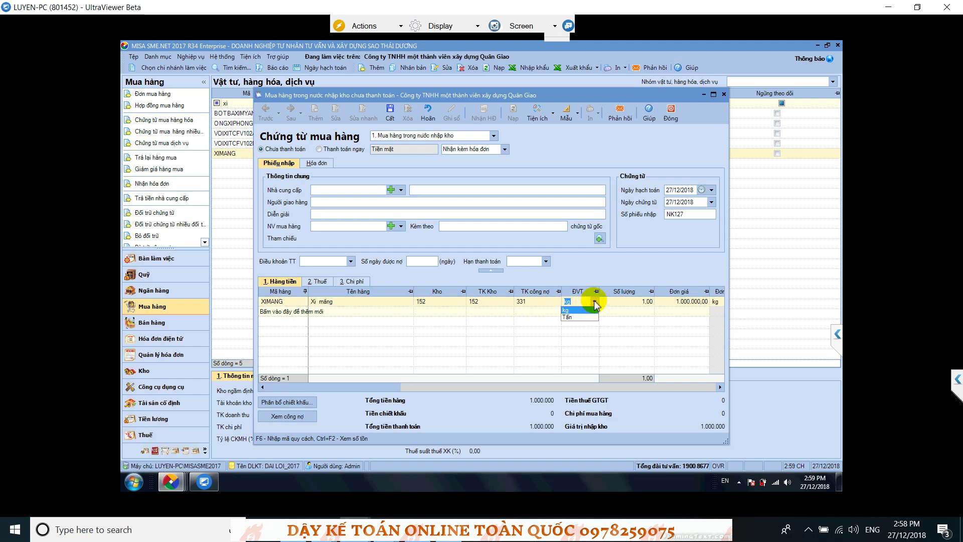
{"action": "left_click", "coordinate": [583, 315]}
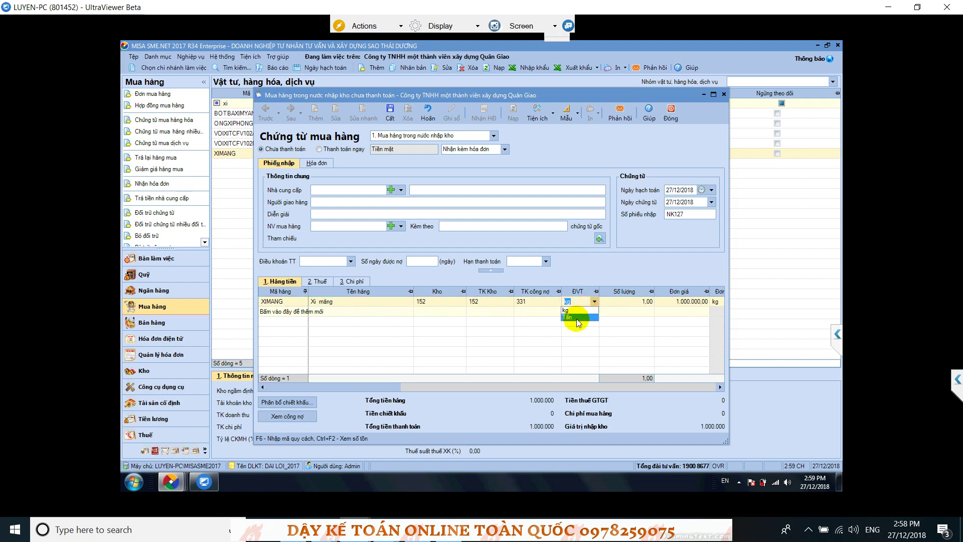
- Set the unit price (Đơn giá) of the XIMANG line to 1.000.000
{"action": "left_click", "coordinate": [648, 302]}
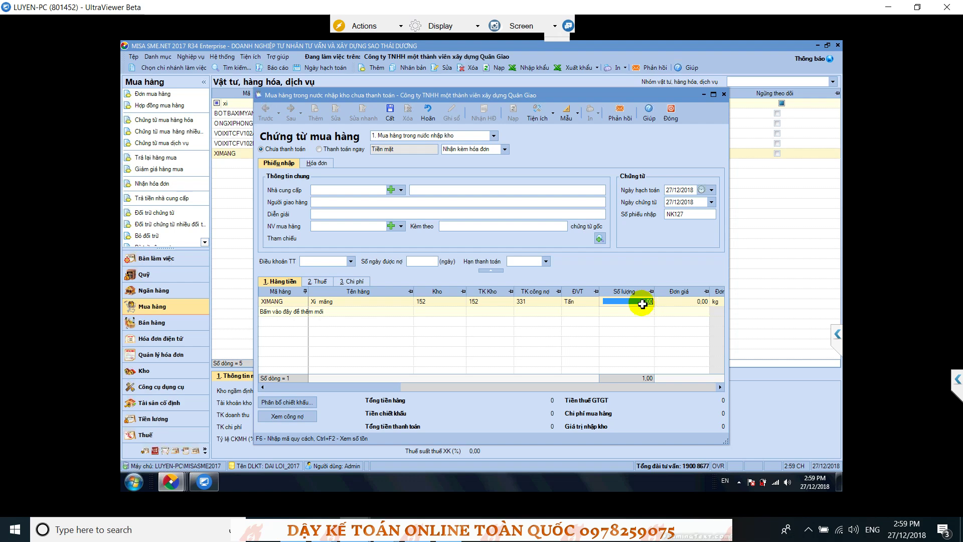
{"action": "key", "text": "Tab"}
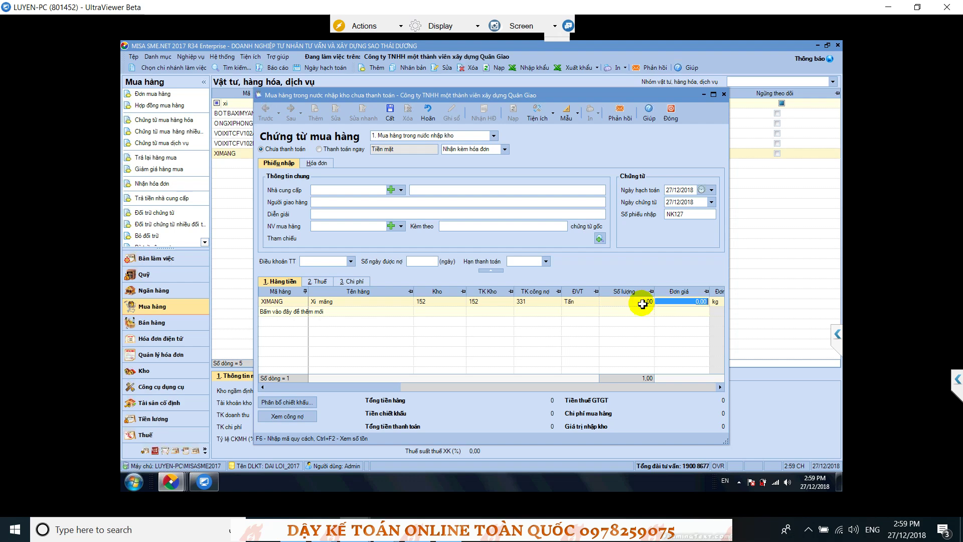
{"action": "key", "text": "BackSpace"}
{"action": "left_click", "coordinate": [679, 306]}
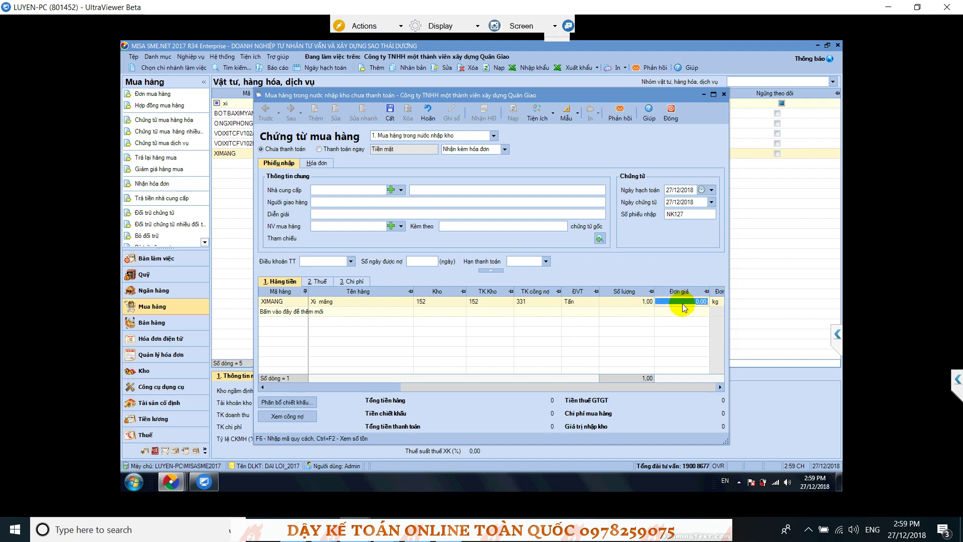
{"action": "type", "text": "1.000.000"}
{"action": "key", "text": "Tab"}
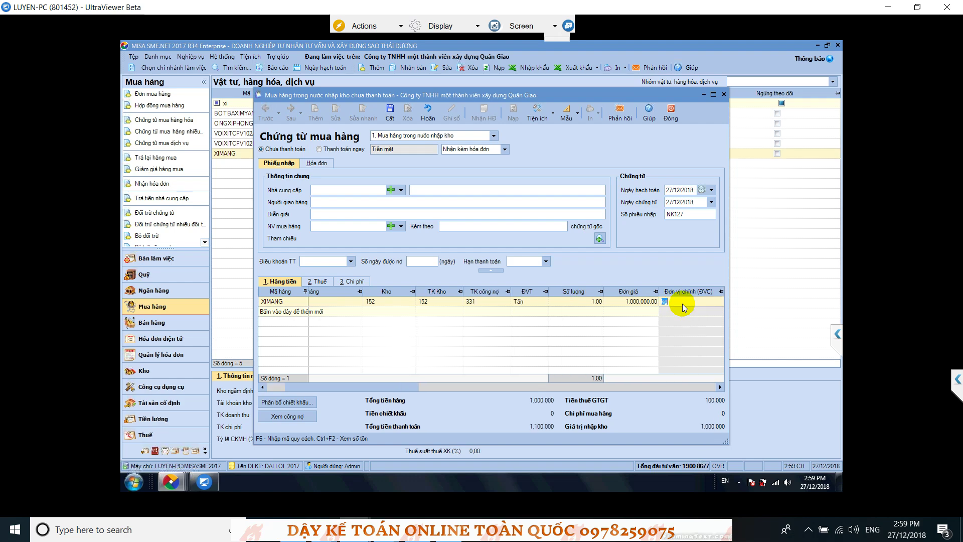
- Examine the XIMANG line's main unit, conversion ratio, operation, main-unit quantity and main-unit price
{"action": "key", "text": "Tab"}
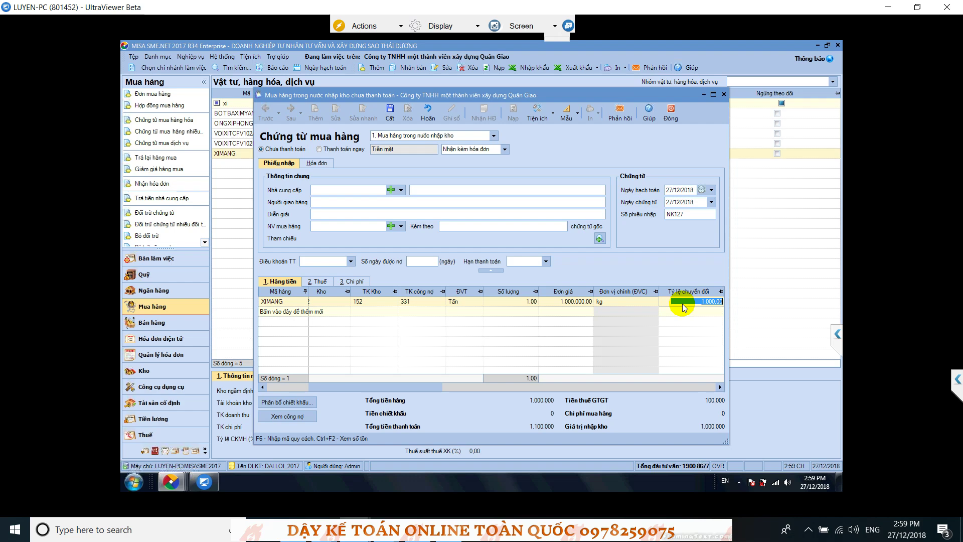
{"action": "key", "text": "Tab"}
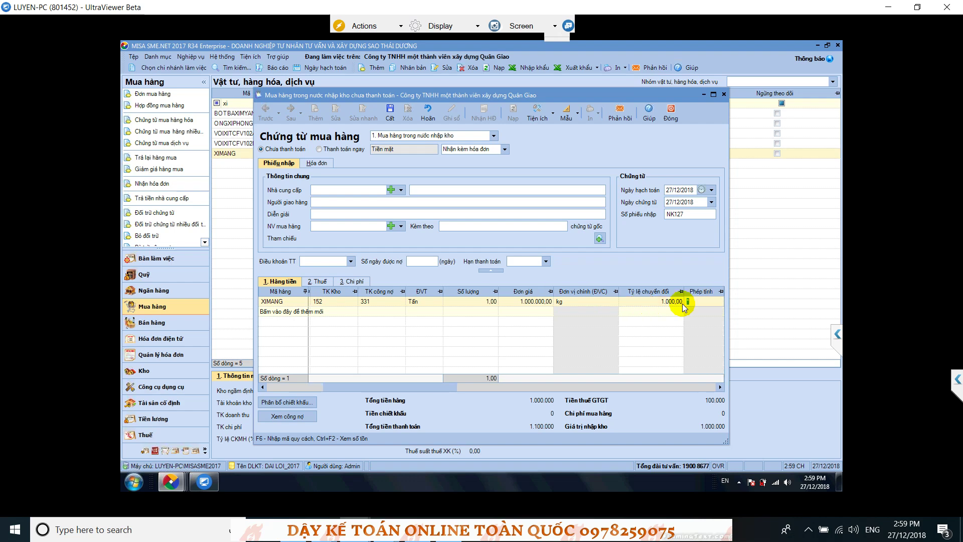
{"action": "key", "text": "Tab"}
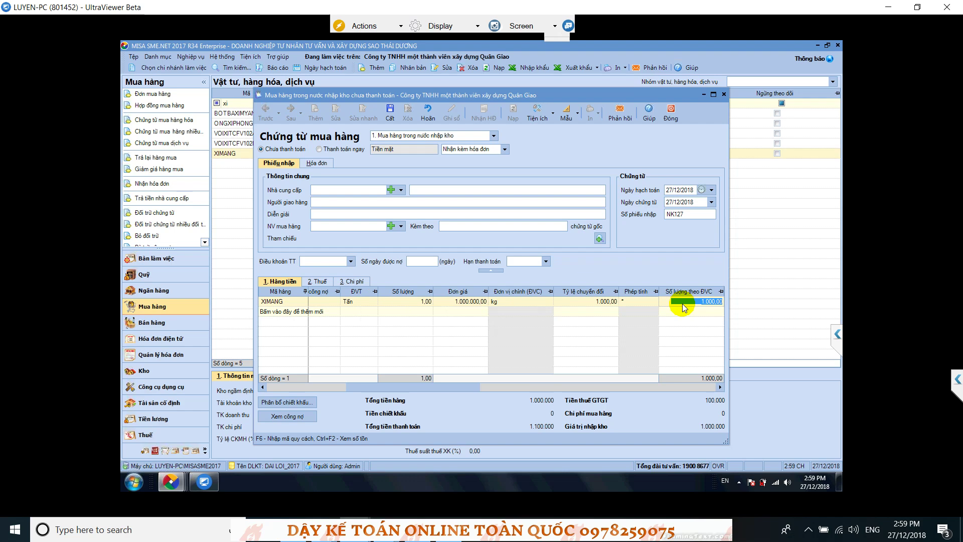
{"action": "key", "text": "Tab"}
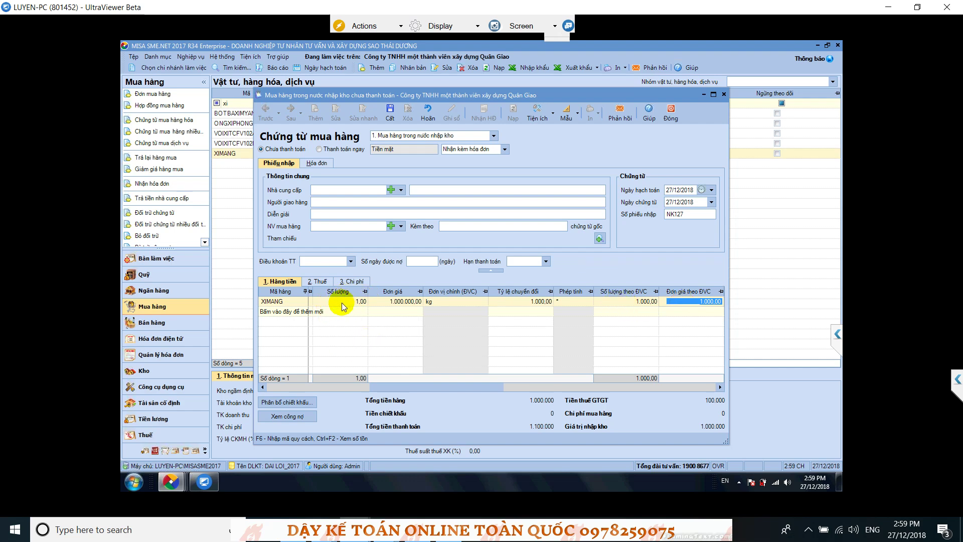
{"action": "left_click", "coordinate": [637, 304]}
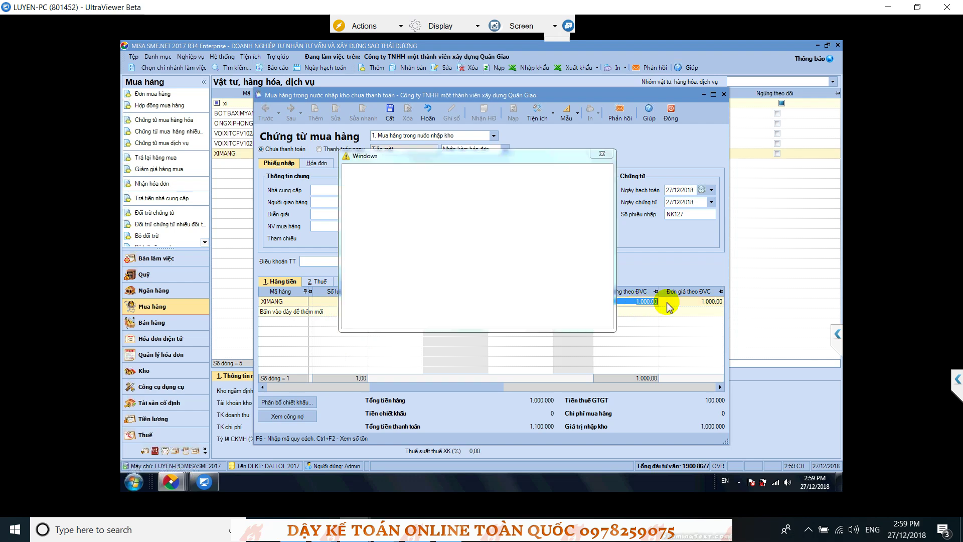
{"action": "left_click", "coordinate": [603, 154]}
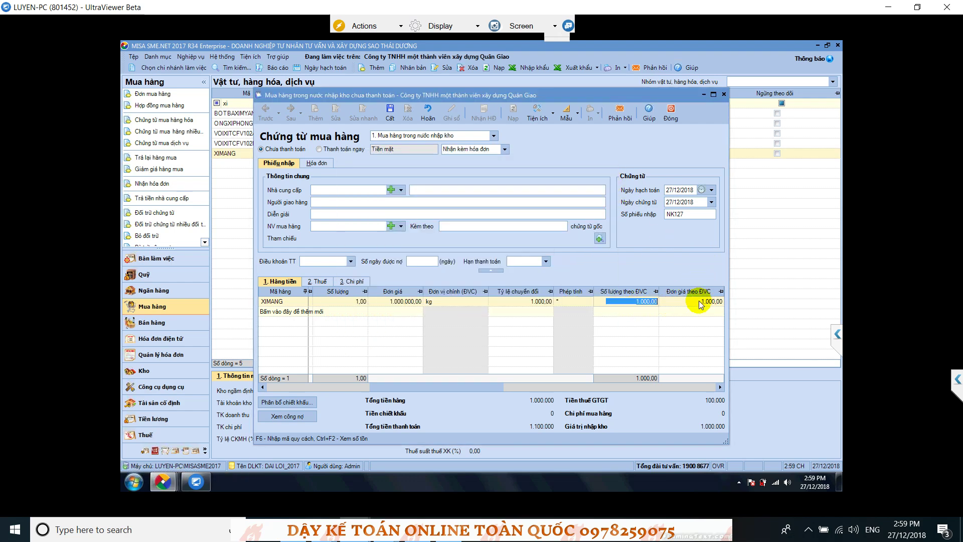
{"action": "left_click", "coordinate": [699, 301]}
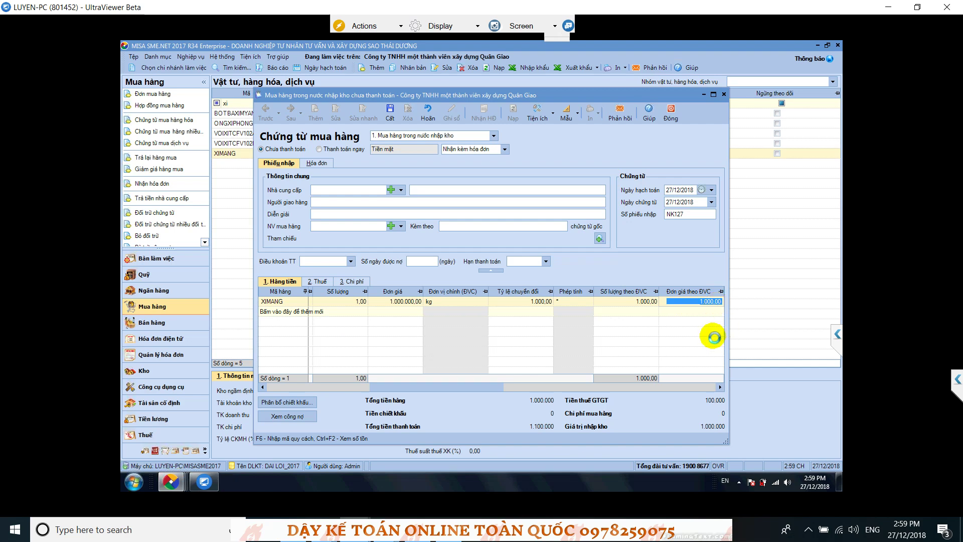
- Change the unit (ĐVT) of the XIMANG line to kg
{"action": "left_click_drag", "start_coordinate": [495, 387], "coordinate": [301, 365]}
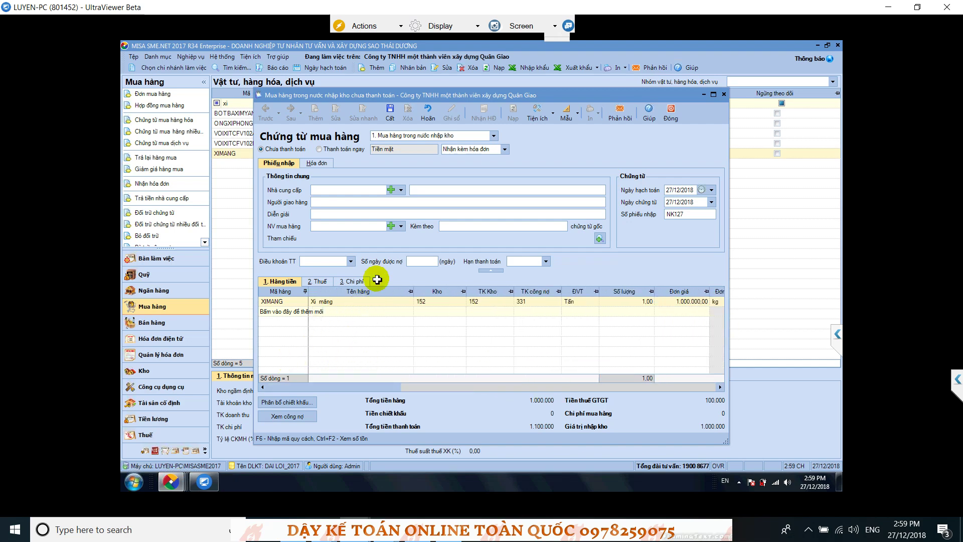
{"action": "left_click", "coordinate": [591, 301]}
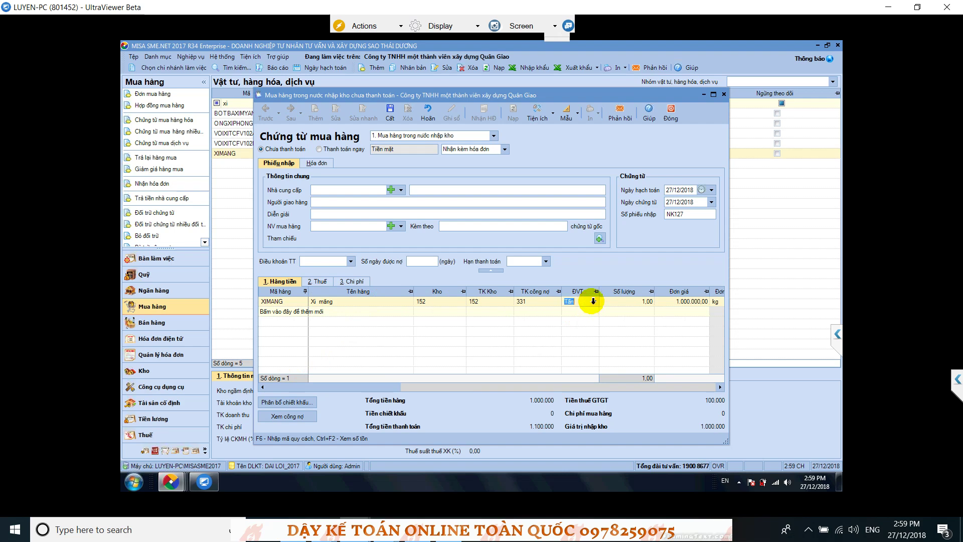
{"action": "left_click", "coordinate": [594, 301]}
{"action": "left_click", "coordinate": [567, 310]}
- Set the XIMANG line's quantity (Số lượng) to 1.000 and its unit price (Đơn giá) to 1.000
{"action": "left_click", "coordinate": [645, 301]}
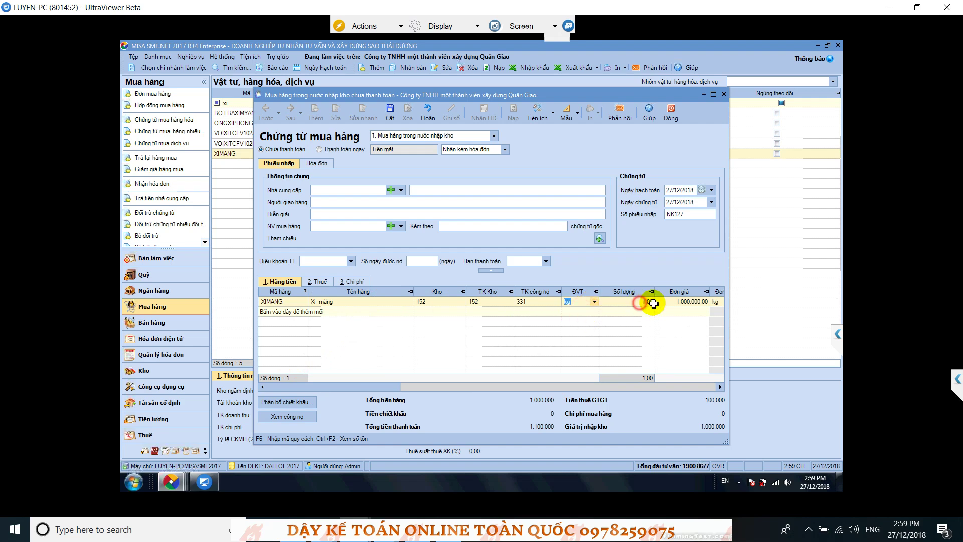
{"action": "left_click", "coordinate": [677, 303]}
{"action": "left_click", "coordinate": [642, 301]}
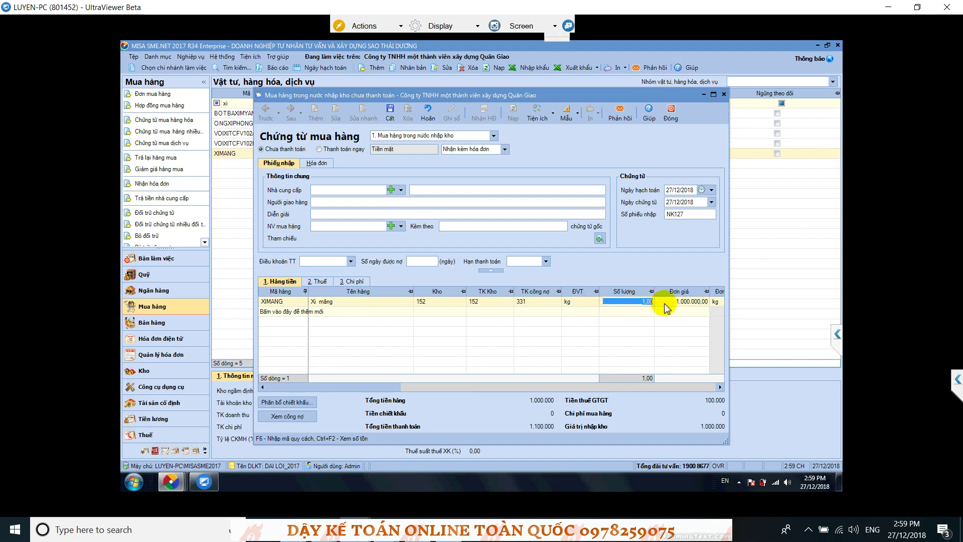
{"action": "type", "text": "1000"}
{"action": "key", "text": "Tab"}
{"action": "type", "text": "1"}
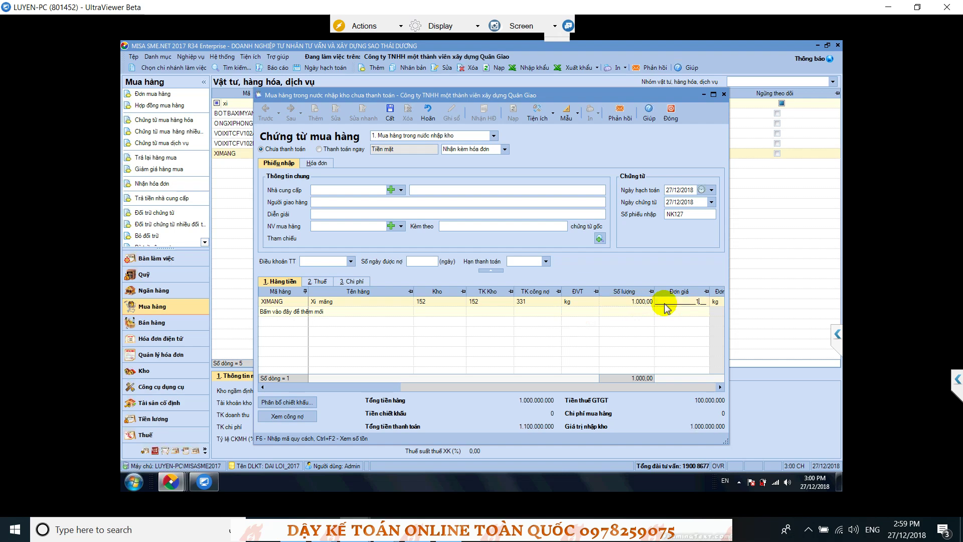
{"action": "type", "text": ".000,"}
{"action": "key", "text": "Tab"}
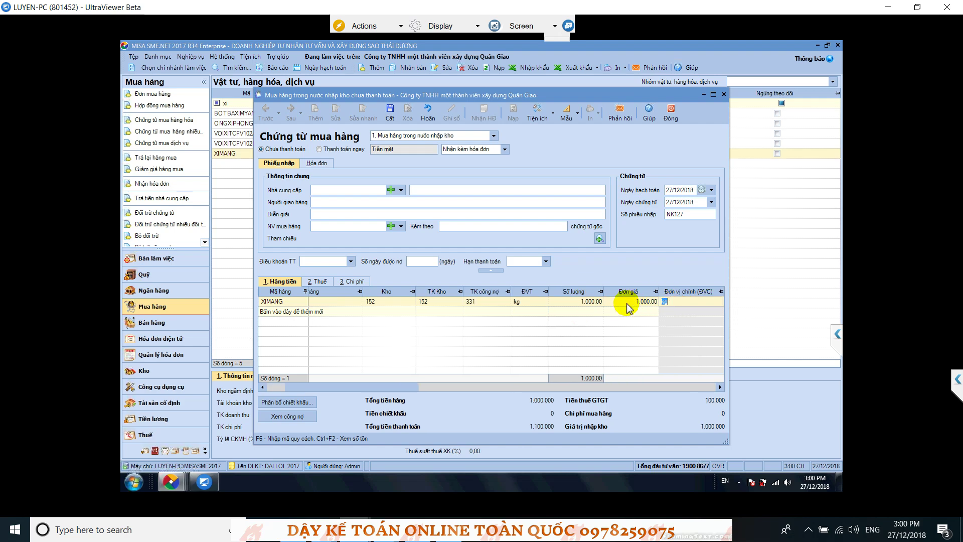
- Check how the kg line converts in the main unit, conversion ratio, main-unit quantity, main-unit price and amount columns
{"action": "key", "text": "Tab"}
{"action": "key", "text": "Tab"}
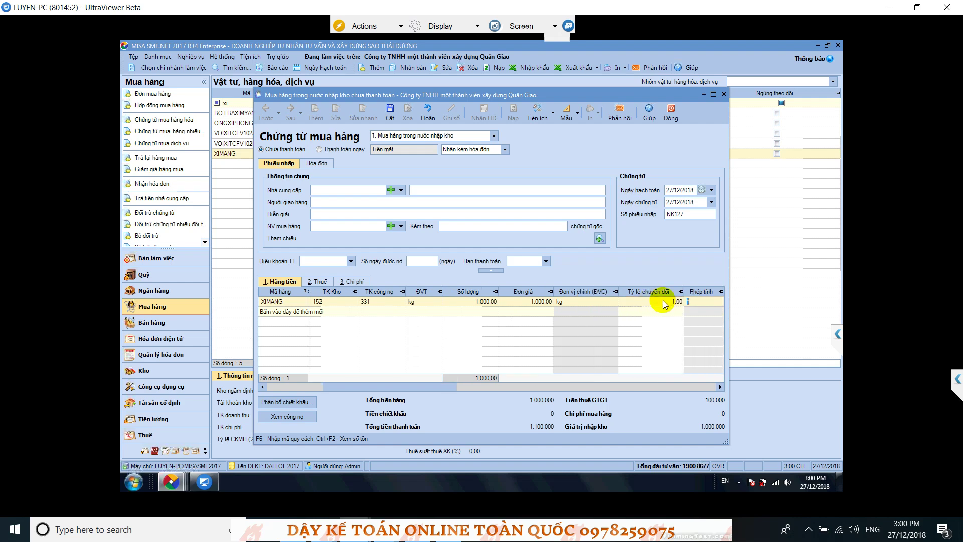
{"action": "left_click", "coordinate": [600, 301]}
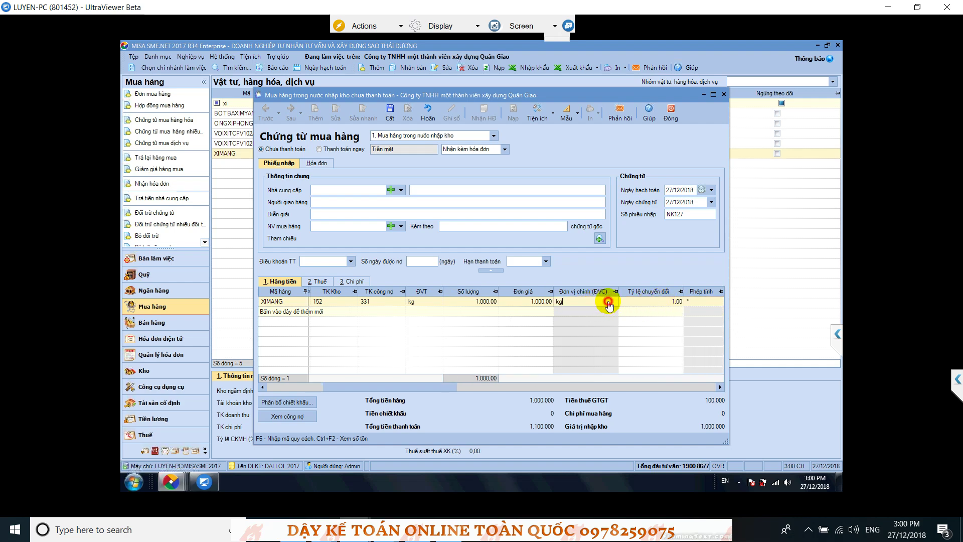
{"action": "left_click", "coordinate": [650, 303]}
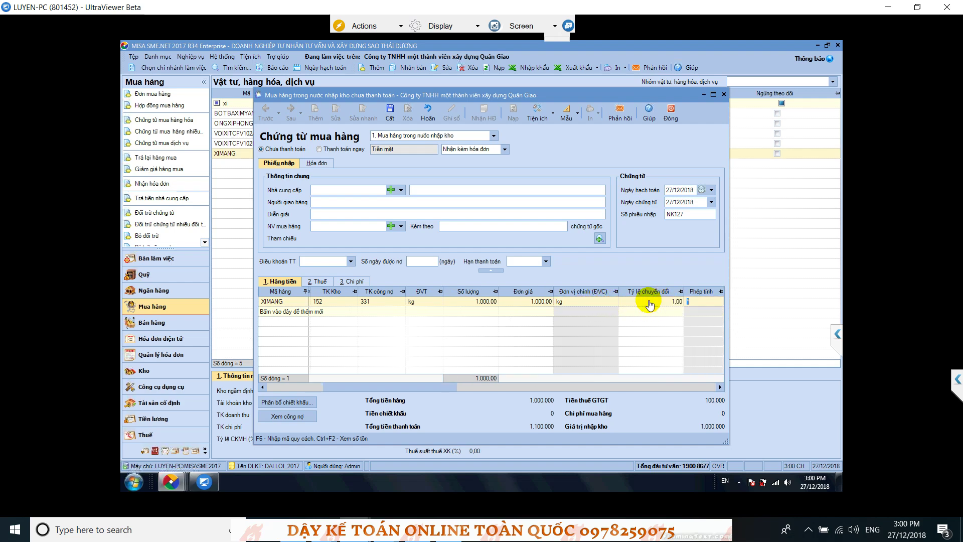
{"action": "left_click_drag", "start_coordinate": [454, 387], "coordinate": [521, 387]}
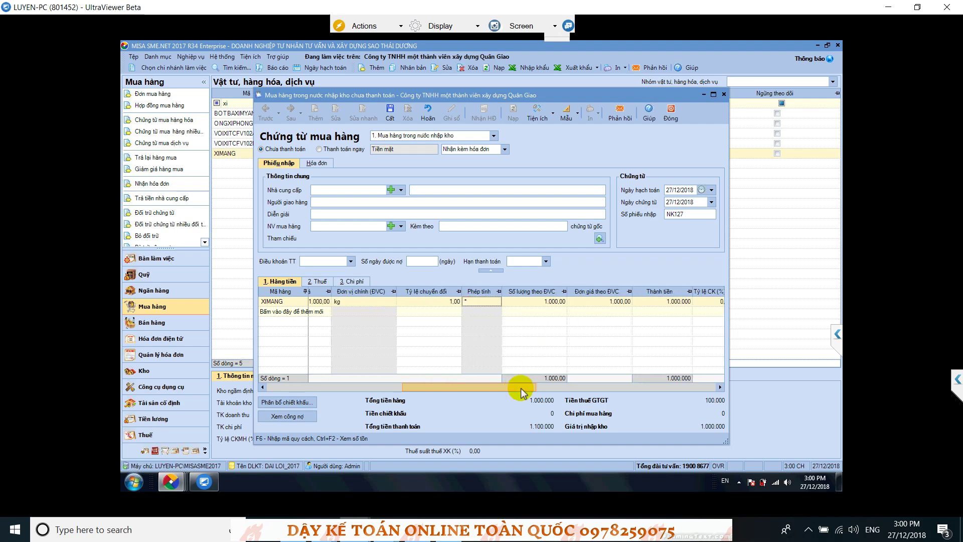
{"action": "left_click", "coordinate": [365, 303]}
{"action": "left_click_drag", "start_coordinate": [456, 383], "coordinate": [349, 385]}
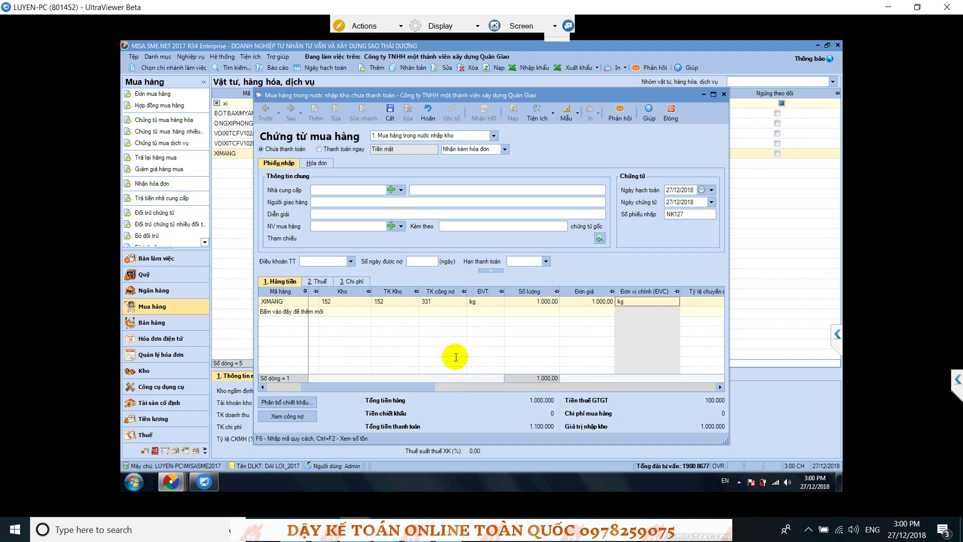
- Delete the XIMANG line from the voucher's goods table
{"action": "left_click", "coordinate": [492, 302]}
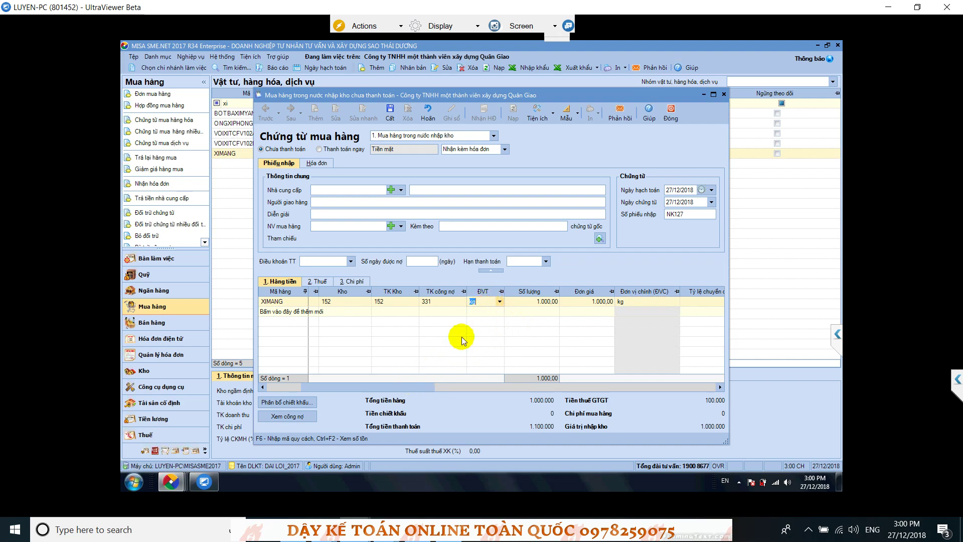
{"action": "left_click", "coordinate": [294, 302]}
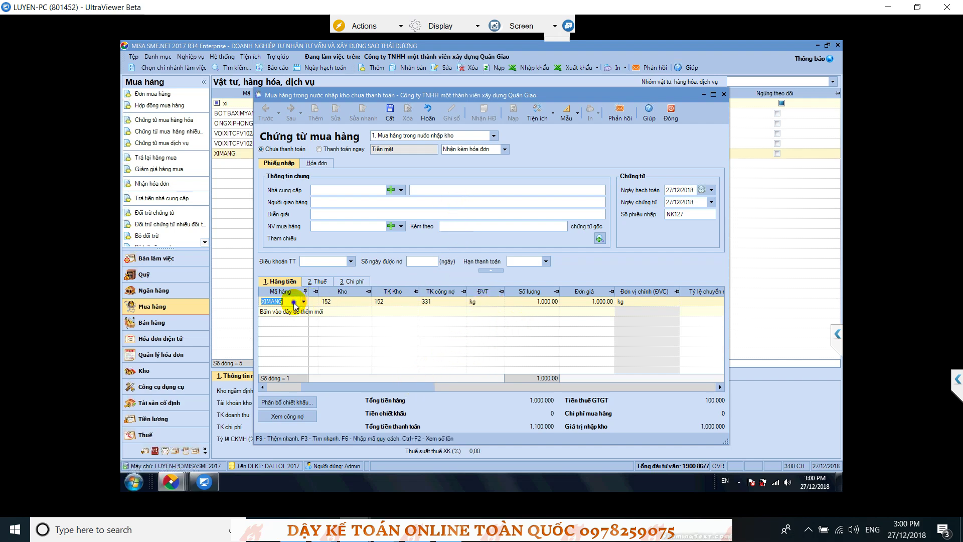
{"action": "right_click", "coordinate": [469, 300]}
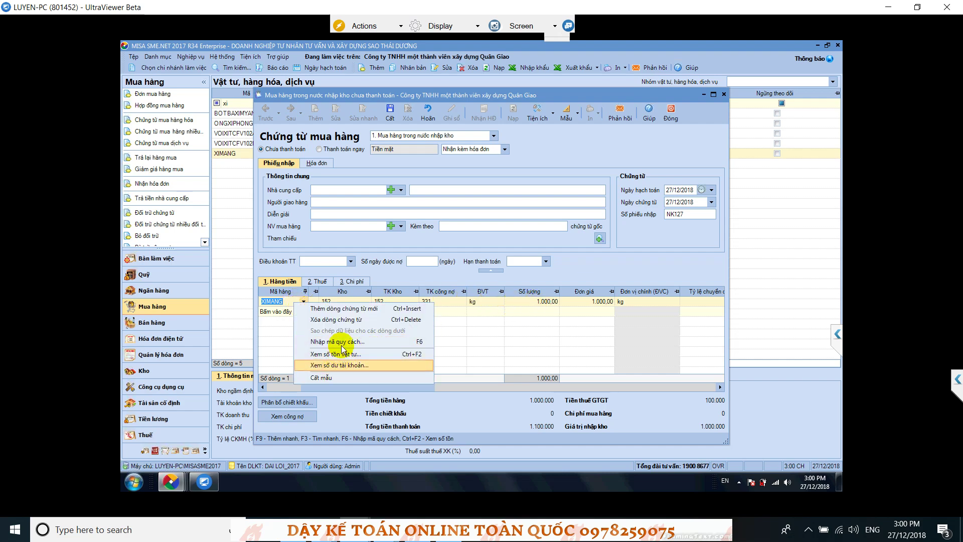
{"action": "left_click", "coordinate": [341, 320]}
- Add a new line for item XIMANG by looking up "xi" in the item code (Mã hàng) column
{"action": "left_click", "coordinate": [283, 302]}
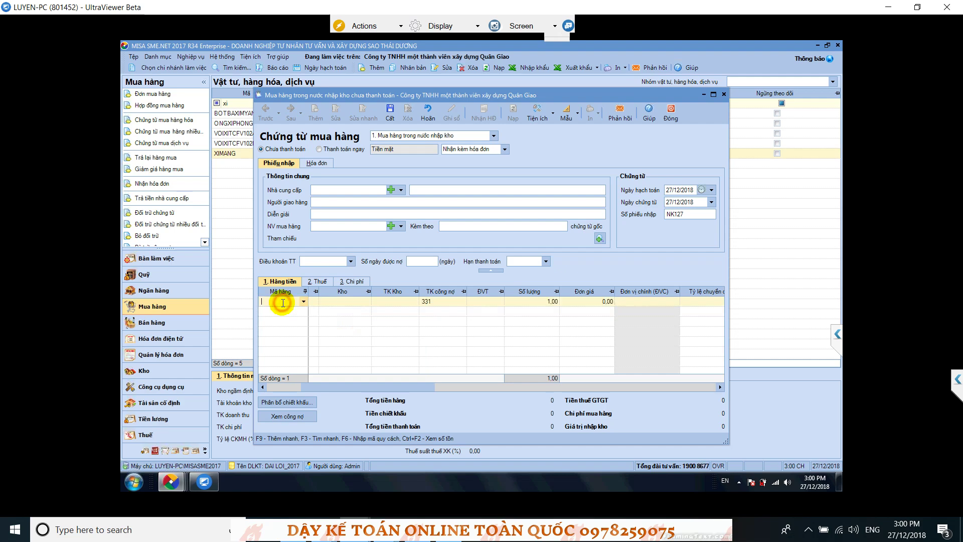
{"action": "type", "text": "xi"}
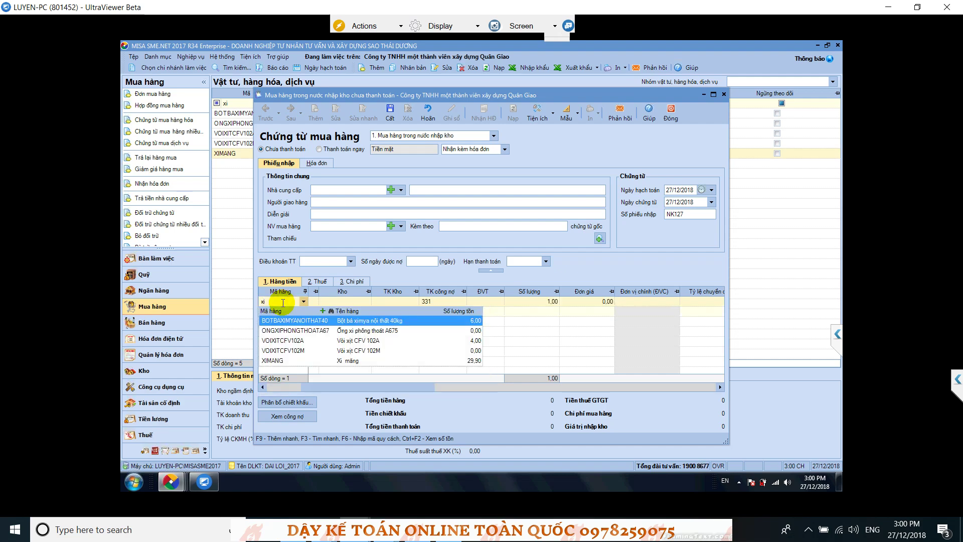
{"action": "left_click", "coordinate": [298, 360]}
{"action": "key", "text": "Tab"}
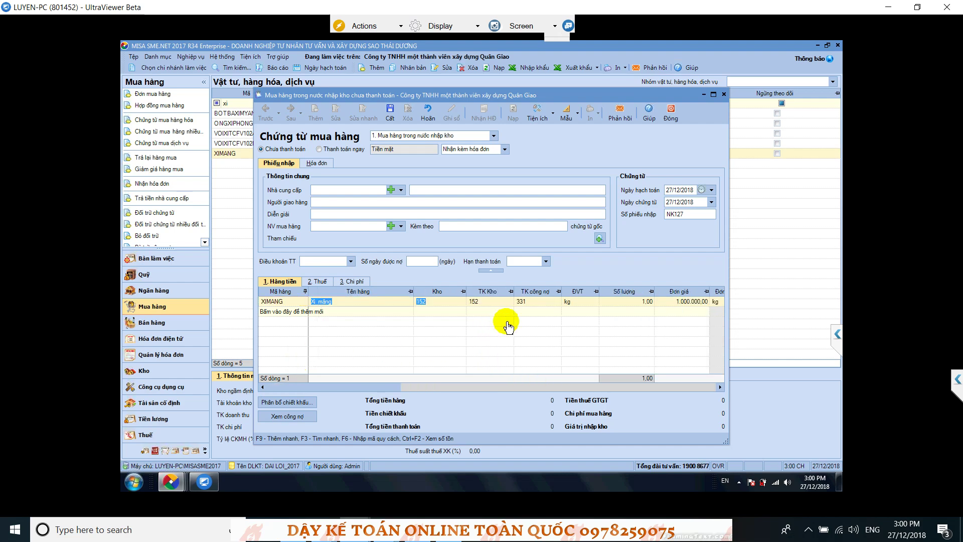
- Set the new line's main-unit quantity (Số lượng theo ĐVC) to 1.000 and its main-unit price (Đơn giá theo ĐVC) to 1.000
{"action": "key", "text": "Tab"}
{"action": "key", "text": "Tab"}
{"action": "key", "text": "Tab"}
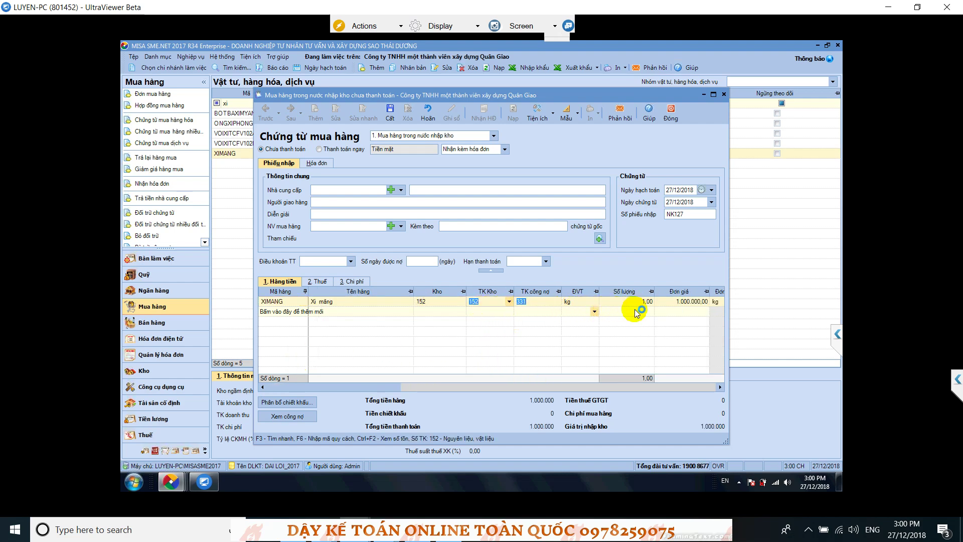
{"action": "key", "text": "Tab"}
{"action": "key", "text": "Tab"}
{"action": "key", "text": "Tab"}
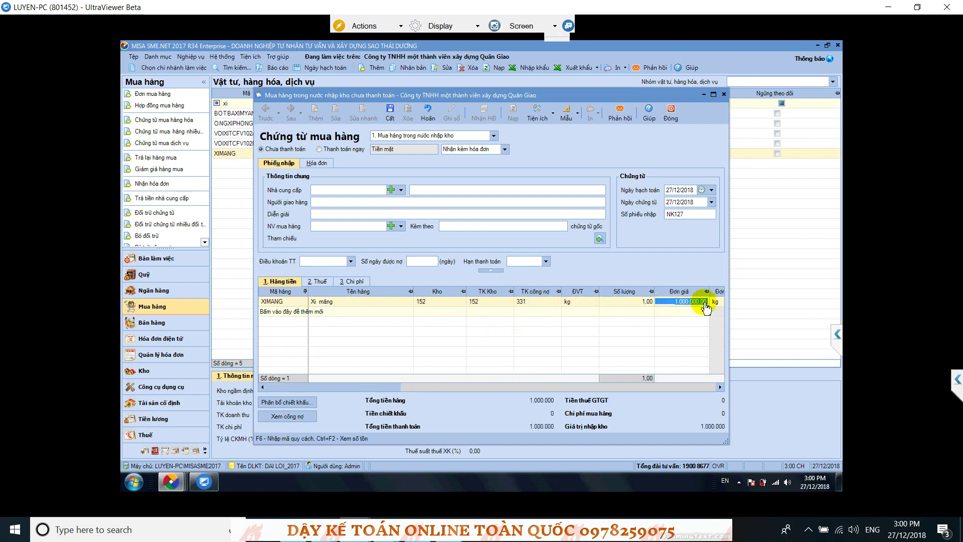
{"action": "key", "text": "Tab"}
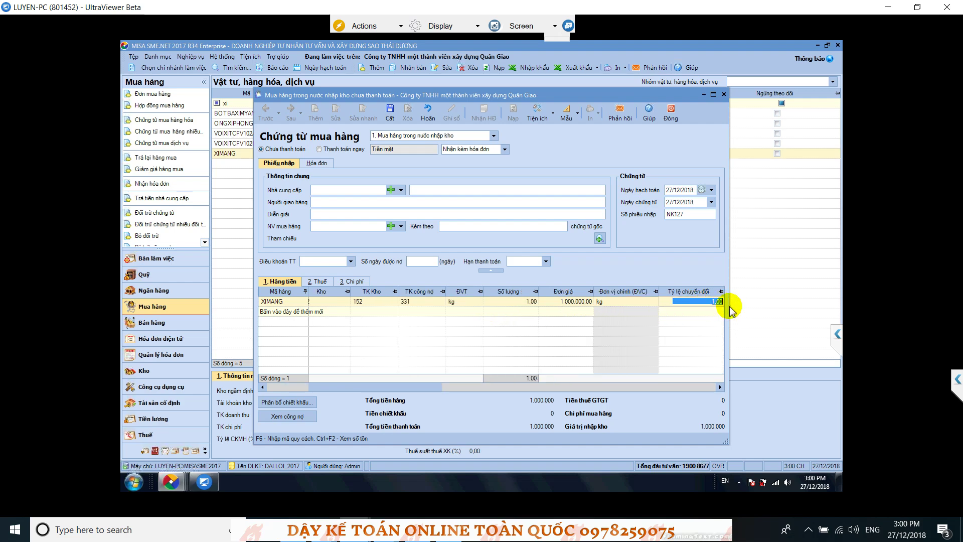
{"action": "key", "text": "Tab"}
{"action": "key", "text": "Tab"}
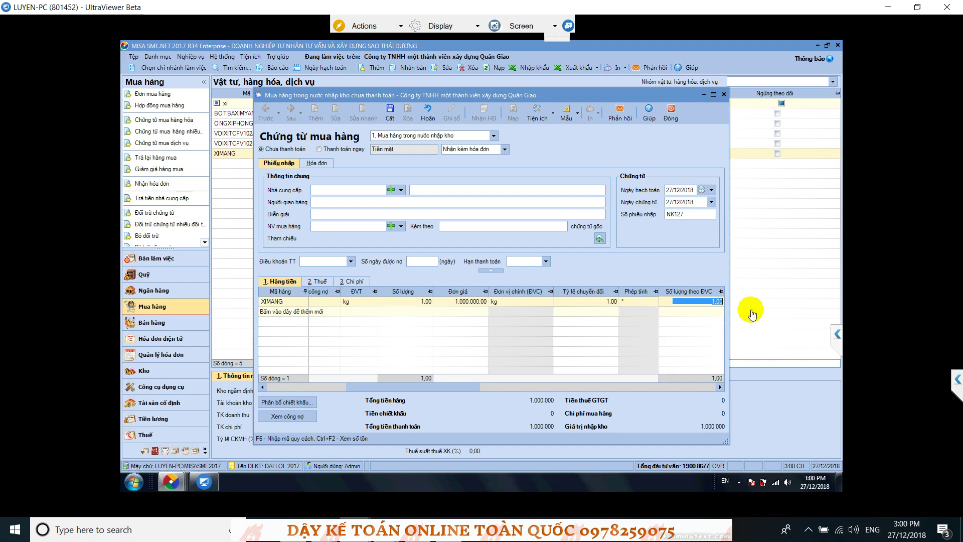
{"action": "type", "text": "1.000"}
{"action": "key", "text": "Tab"}
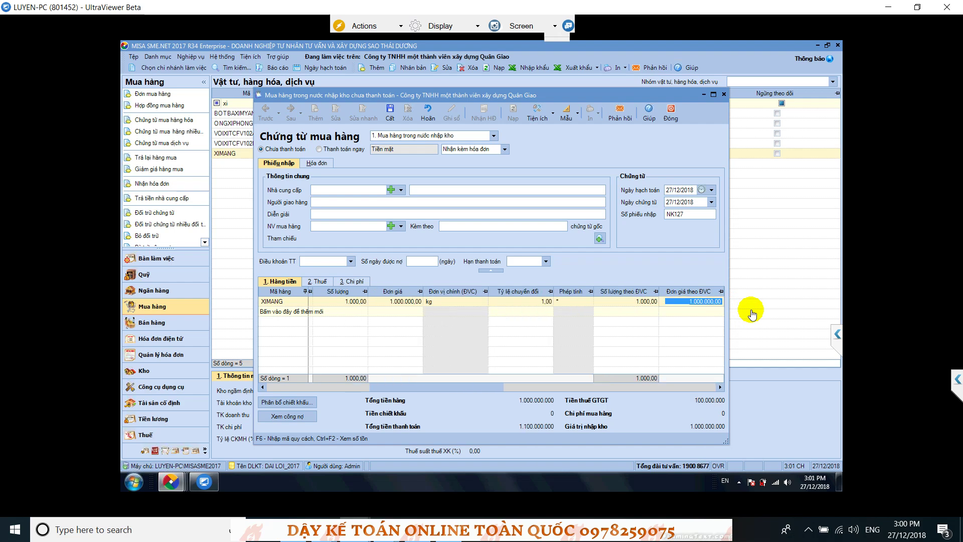
{"action": "type", "text": "1.000"}
{"action": "key", "text": "Tab"}
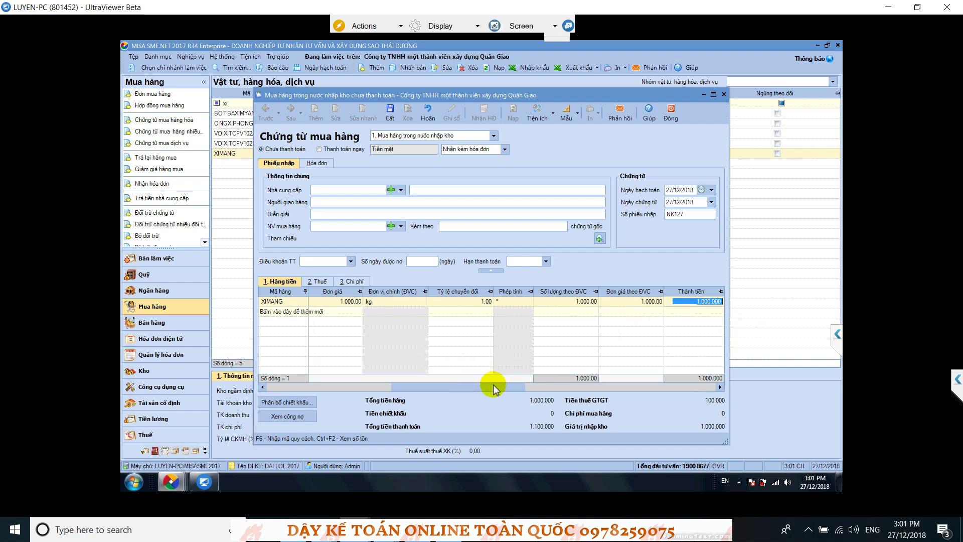
- Change the unit (ĐVT) of the new XIMANG line to Tấn
{"action": "left_click_drag", "start_coordinate": [490, 386], "coordinate": [398, 388]}
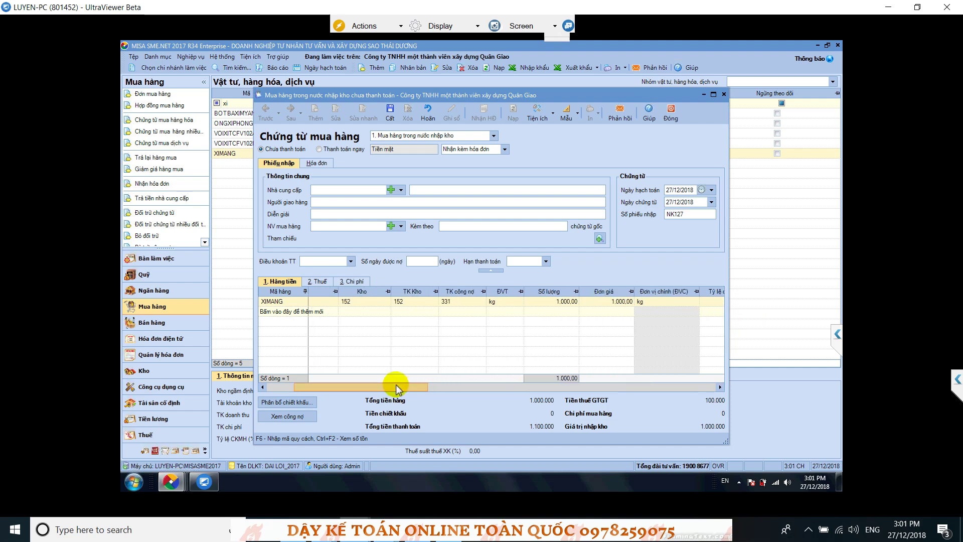
{"action": "left_click", "coordinate": [519, 301]}
{"action": "left_click", "coordinate": [500, 323]}
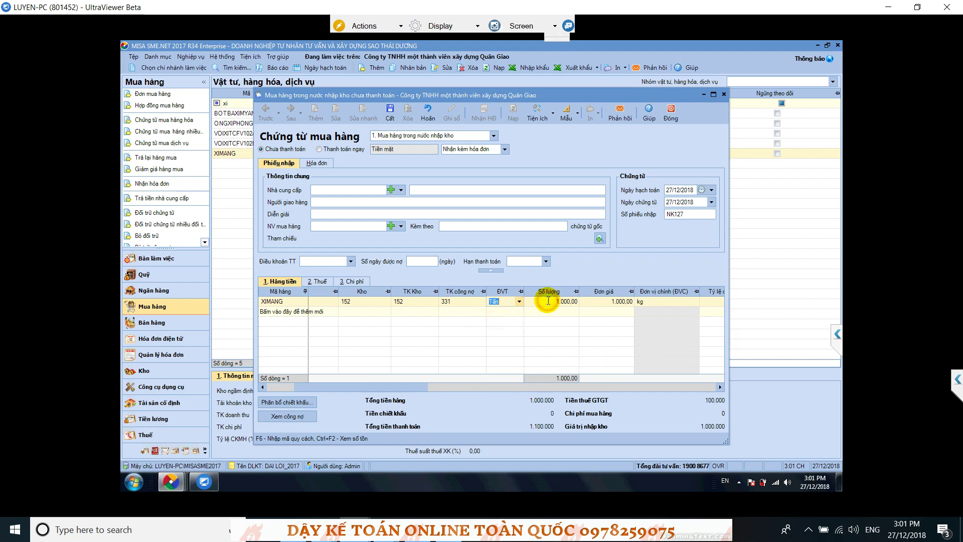
{"action": "left_click", "coordinate": [557, 303]}
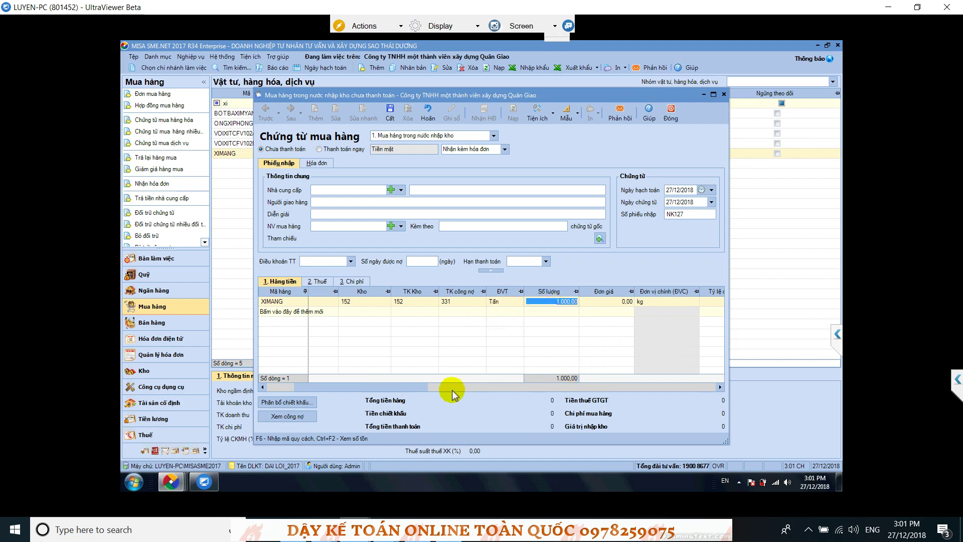
{"action": "left_click_drag", "start_coordinate": [440, 390], "coordinate": [404, 389]}
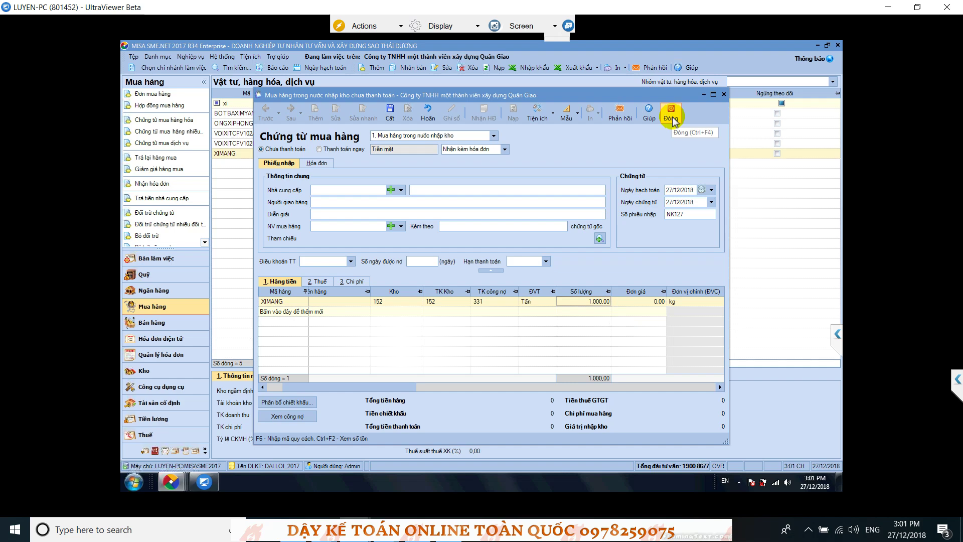
{"action": "left_click", "coordinate": [291, 301]}
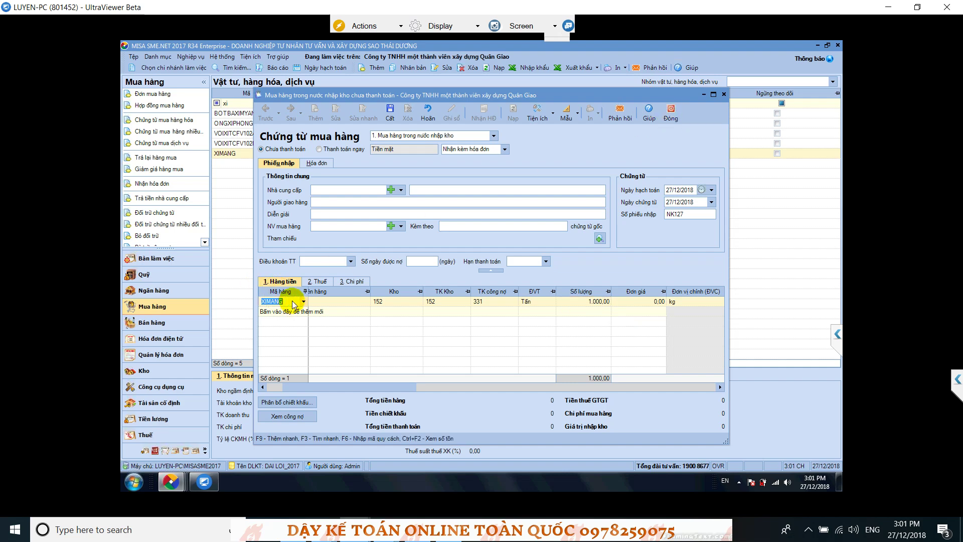
- Switch the goods line's item code (Mã hàng) to ATCAI1/20APN and back to XIMANG by looking up "xi"
{"action": "type", "text": "ATCAI1"}
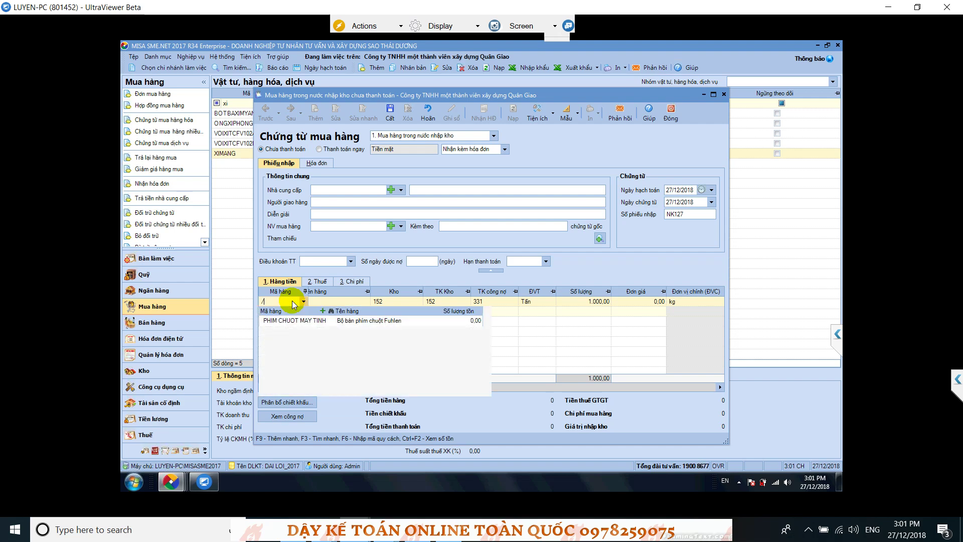
{"action": "key", "text": "Return"}
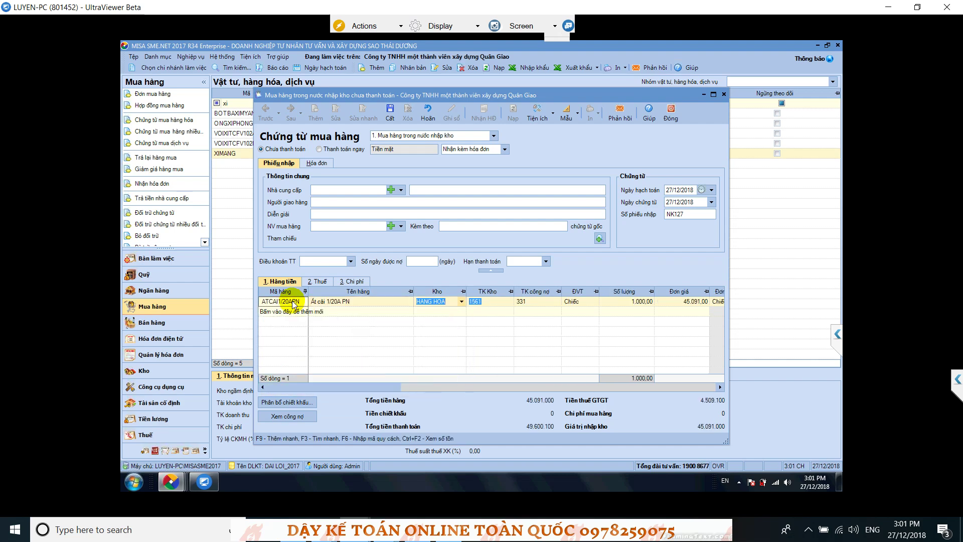
{"action": "left_click", "coordinate": [293, 302]}
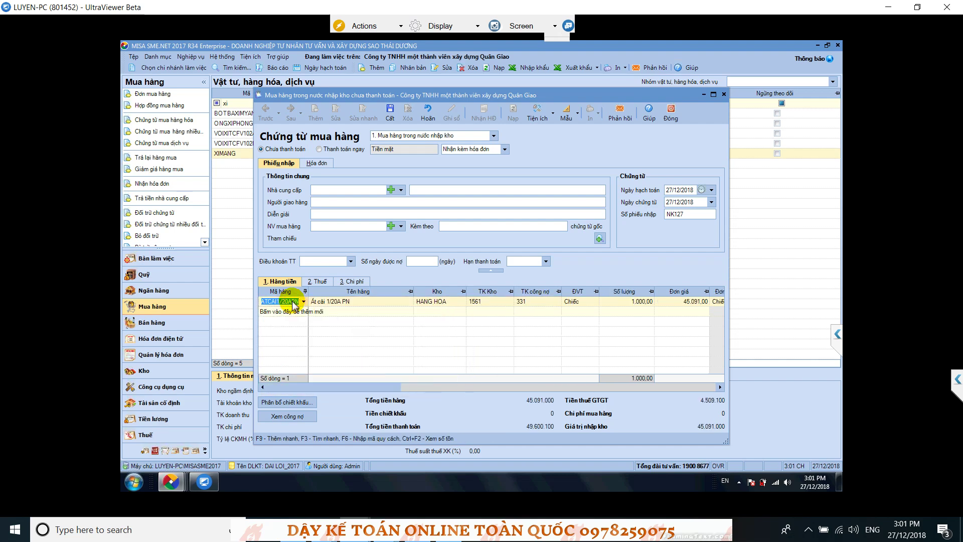
{"action": "type", "text": "xi"}
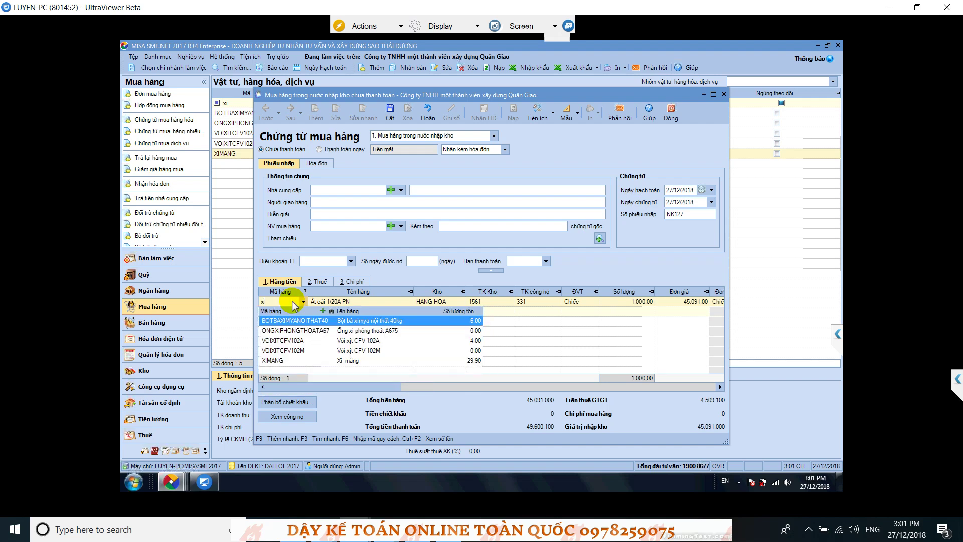
{"action": "left_click", "coordinate": [291, 361]}
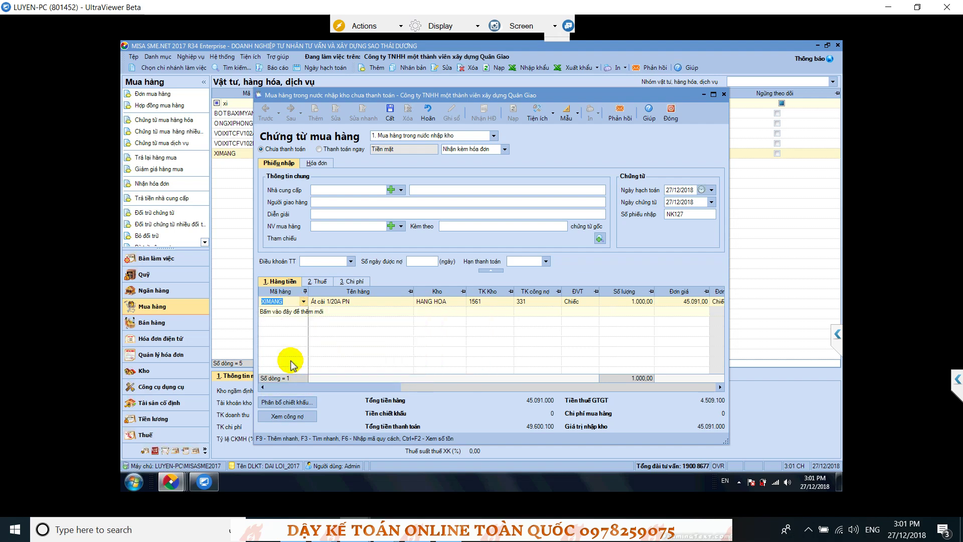
{"action": "key", "text": "Tab"}
- Examine the XIMANG line's unit, quantity, price, conversion ratio, main-unit quantity and price, and amount (Thành tiền) columns
{"action": "key", "text": "Tab"}
{"action": "key", "text": "Tab"}
{"action": "key", "text": "Tab"}
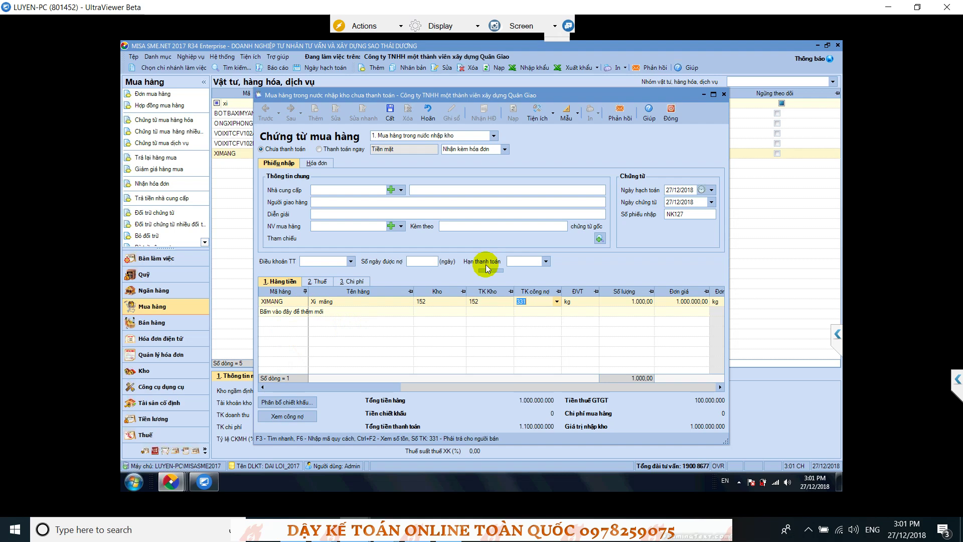
{"action": "key", "text": "Tab"}
{"action": "key", "text": "Tab"}
{"action": "key", "text": "Tab"}
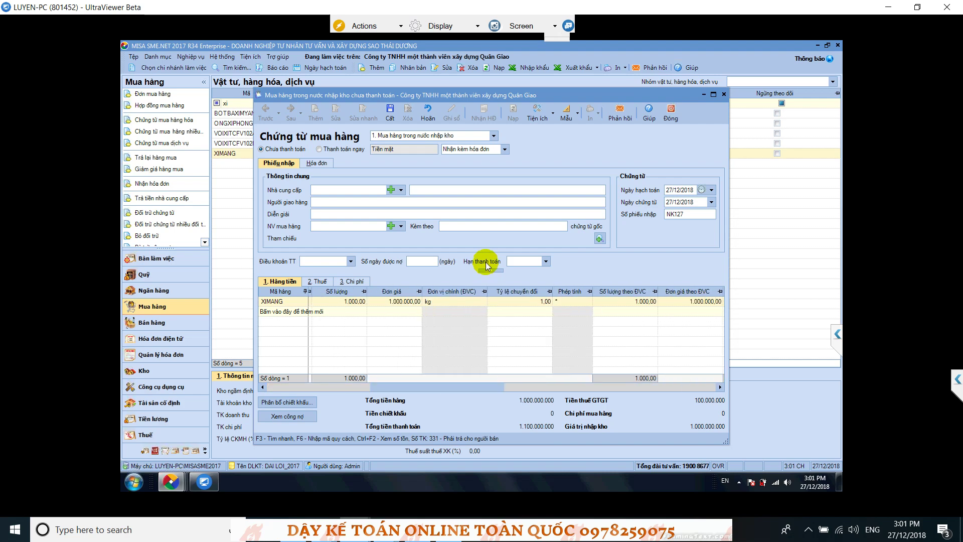
{"action": "key", "text": "Tab"}
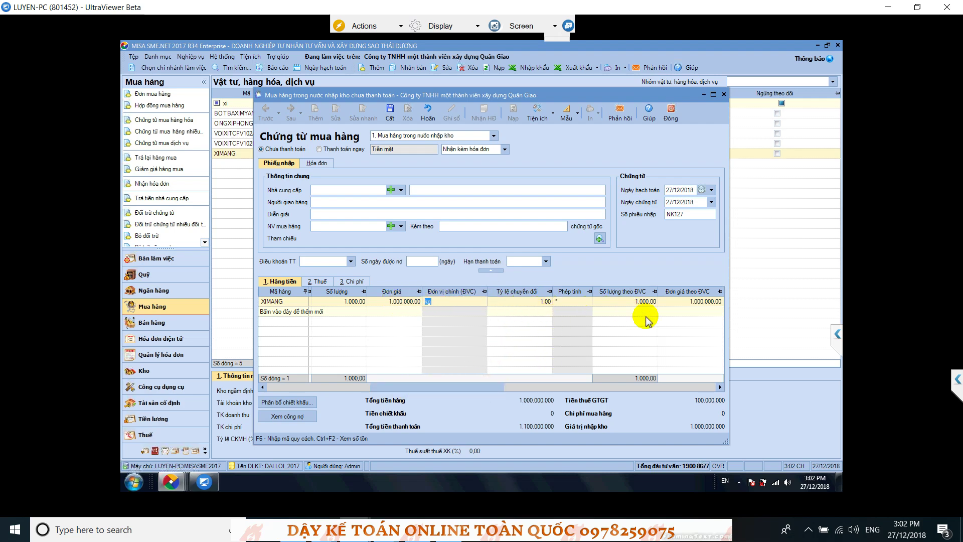
{"action": "left_click", "coordinate": [652, 302]}
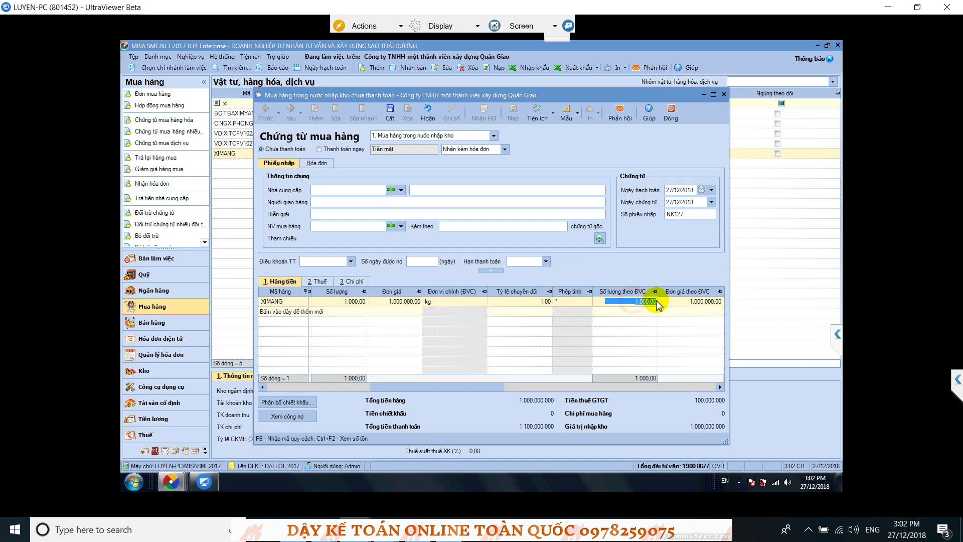
{"action": "left_click", "coordinate": [697, 301]}
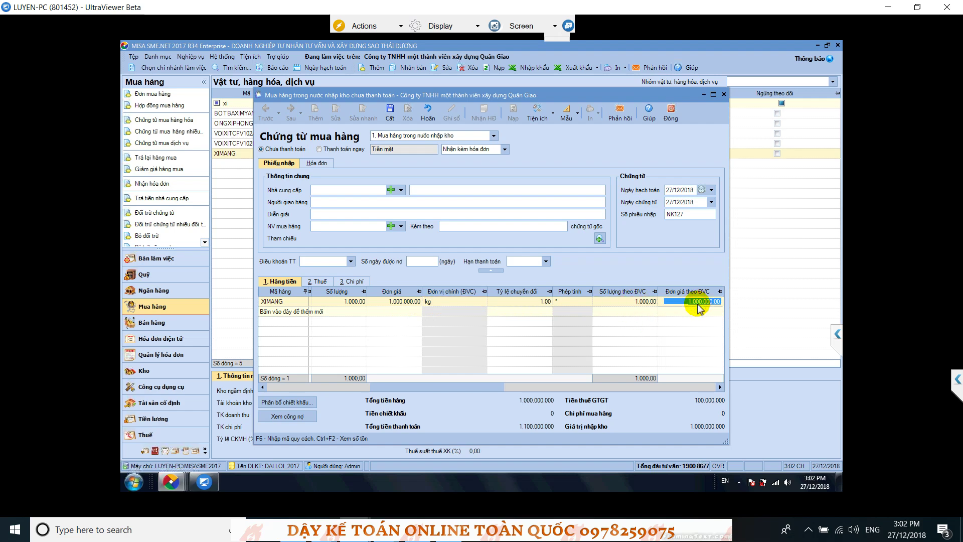
{"action": "left_click", "coordinate": [351, 302]}
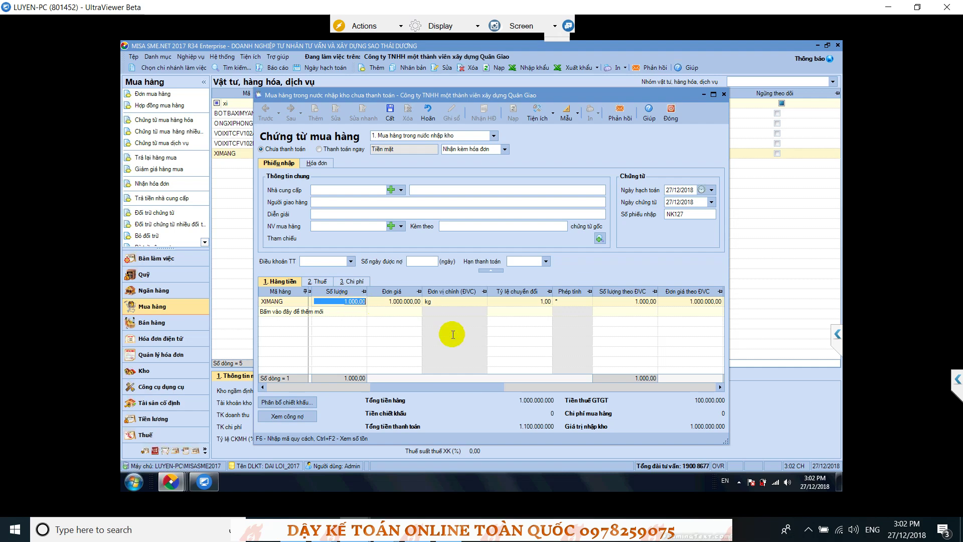
{"action": "left_click_drag", "start_coordinate": [437, 387], "coordinate": [344, 387]}
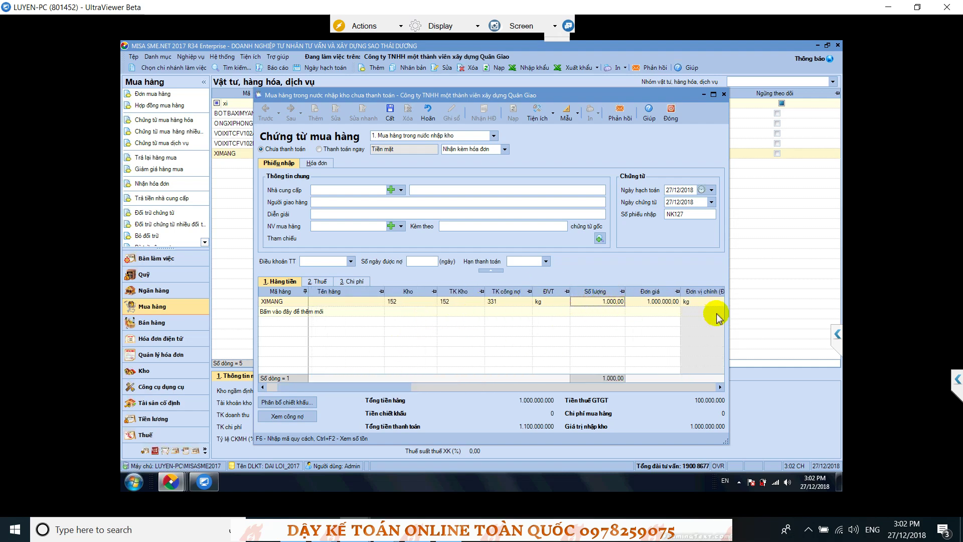
{"action": "left_click", "coordinate": [390, 385]}
{"action": "left_click_drag", "start_coordinate": [414, 389], "coordinate": [532, 387]}
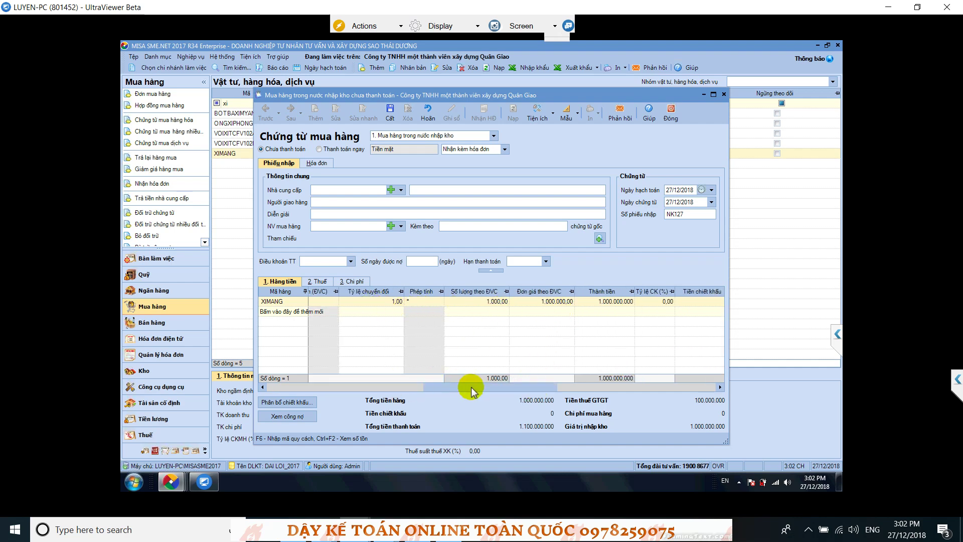
{"action": "left_click_drag", "start_coordinate": [468, 387], "coordinate": [366, 391]}
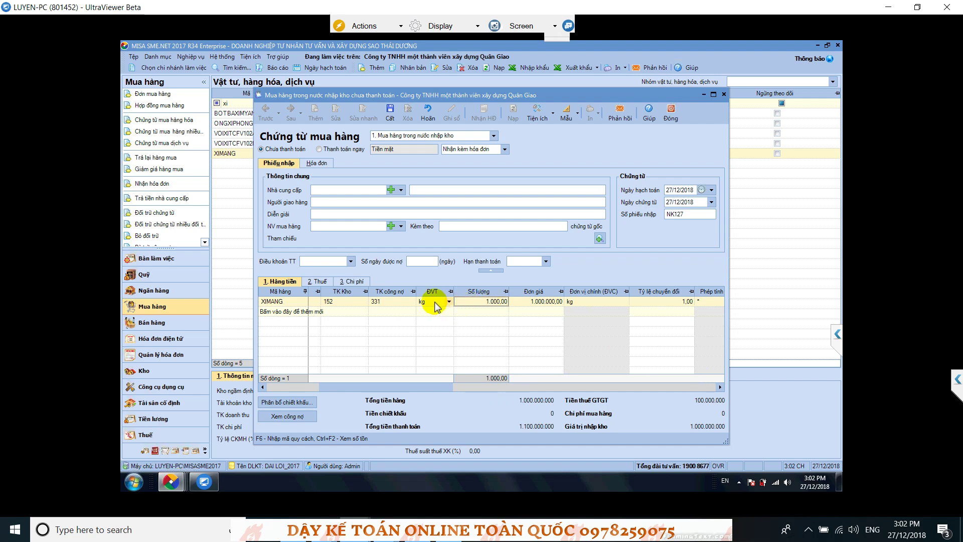
- Choose kg as the XIMANG line's unit (ĐVT) and check its quantity and main unit (Đơn vị chính)
{"action": "left_click", "coordinate": [449, 304]}
{"action": "left_click", "coordinate": [449, 303]}
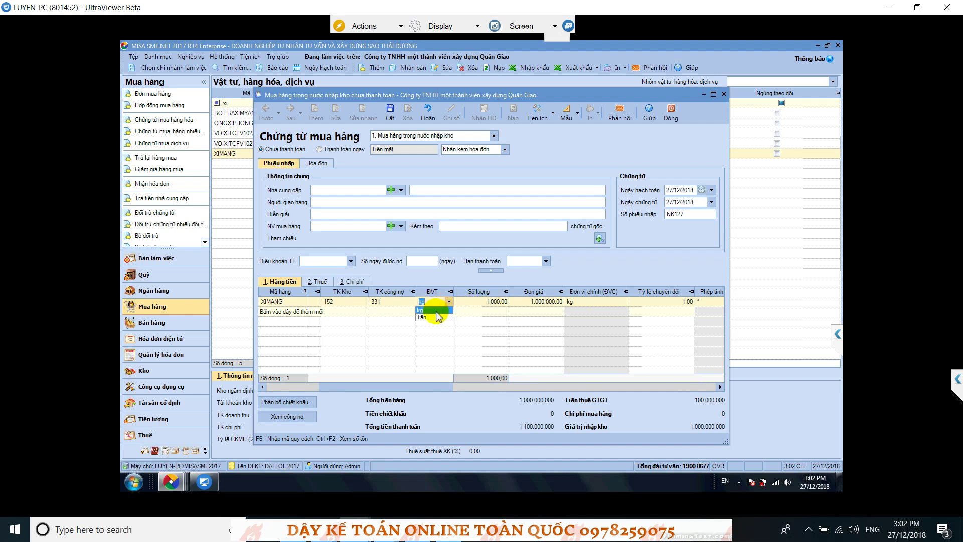
{"action": "left_click", "coordinate": [435, 310]}
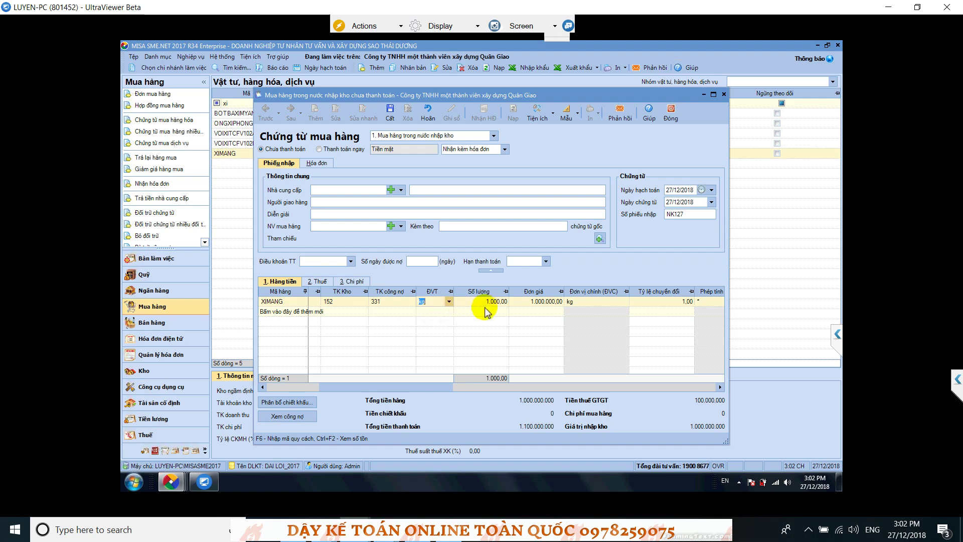
{"action": "left_click", "coordinate": [490, 301]}
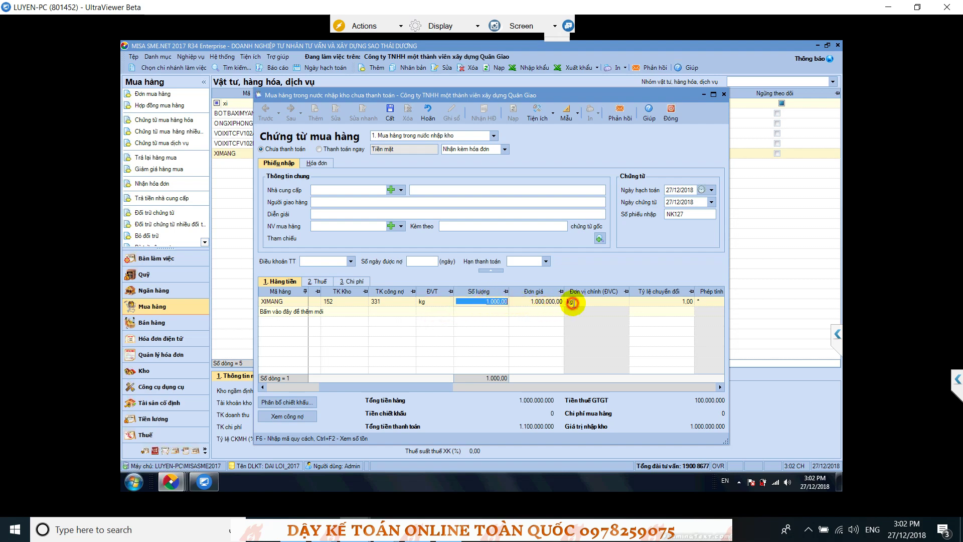
{"action": "left_click", "coordinate": [622, 307]}
{"action": "left_click", "coordinate": [622, 303]}
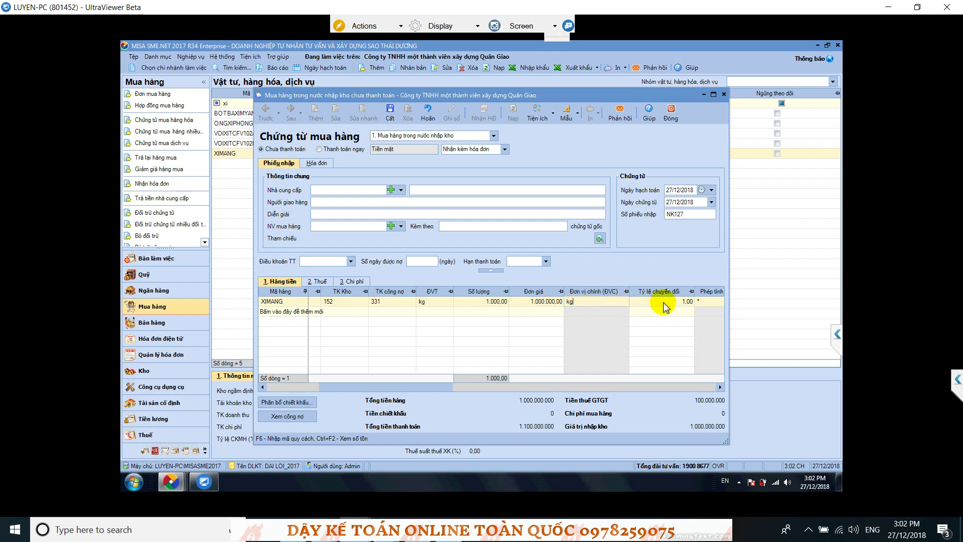
{"action": "left_click", "coordinate": [595, 303]}
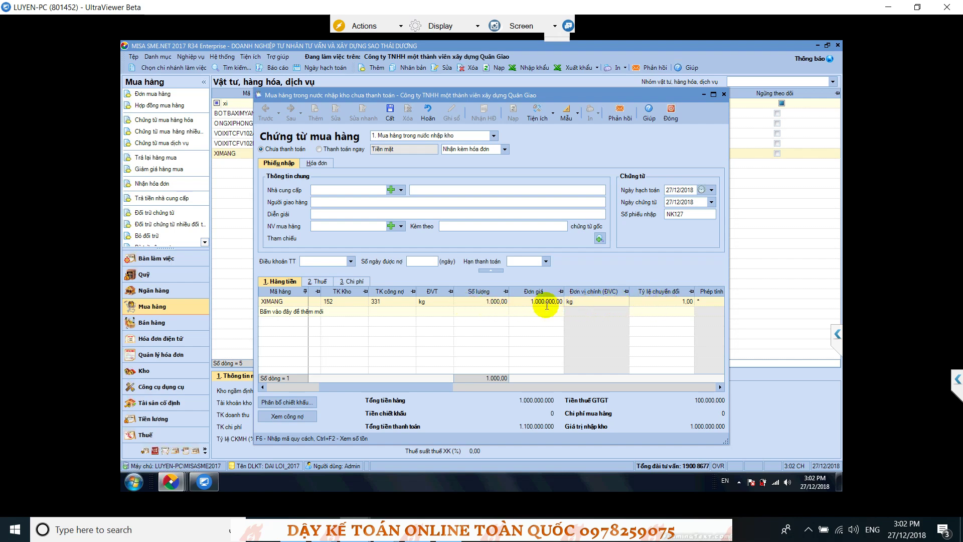
- Change the XIMANG line's unit (ĐVT) to Tấn and decline the incoming Zalo call
{"action": "left_click", "coordinate": [450, 302]}
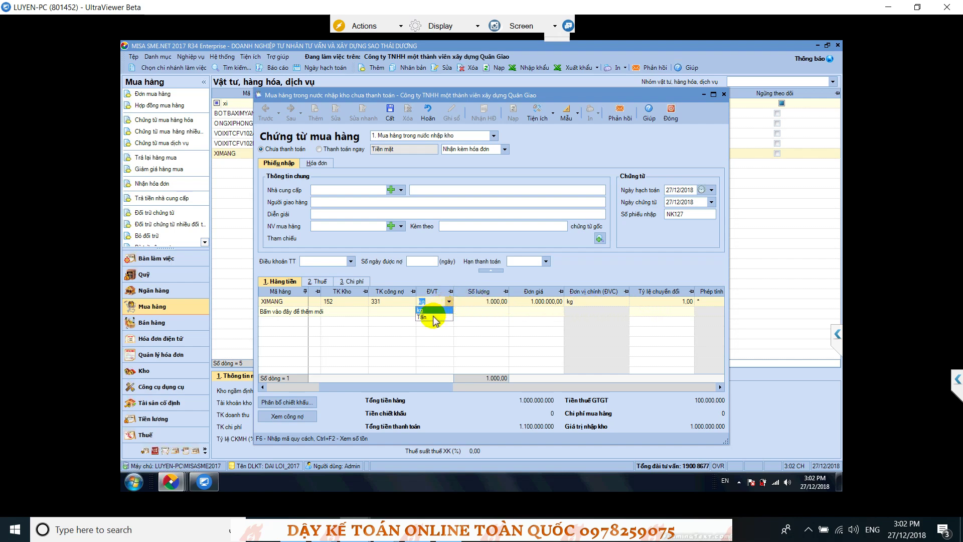
{"action": "left_click", "coordinate": [431, 317]}
{"action": "left_click", "coordinate": [496, 304]}
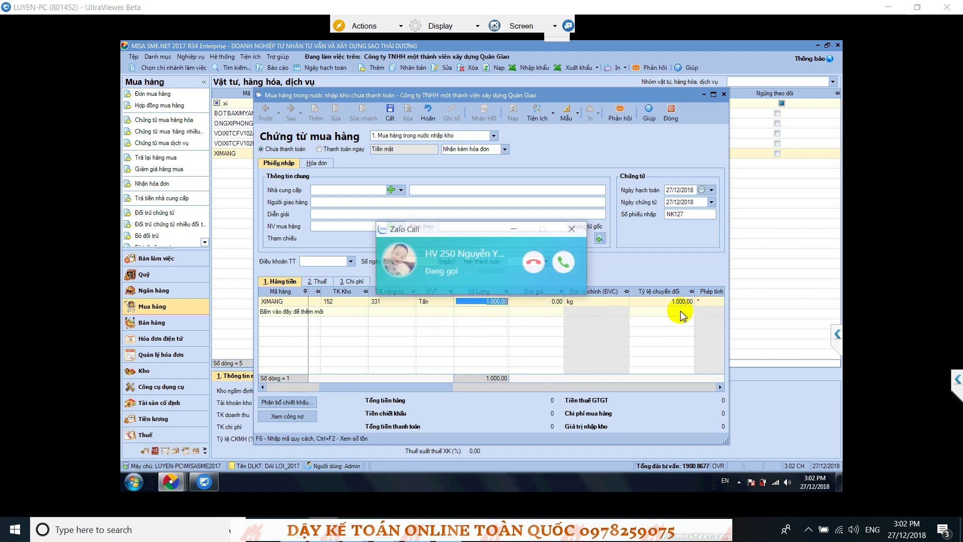
{"action": "left_click", "coordinate": [535, 269]}
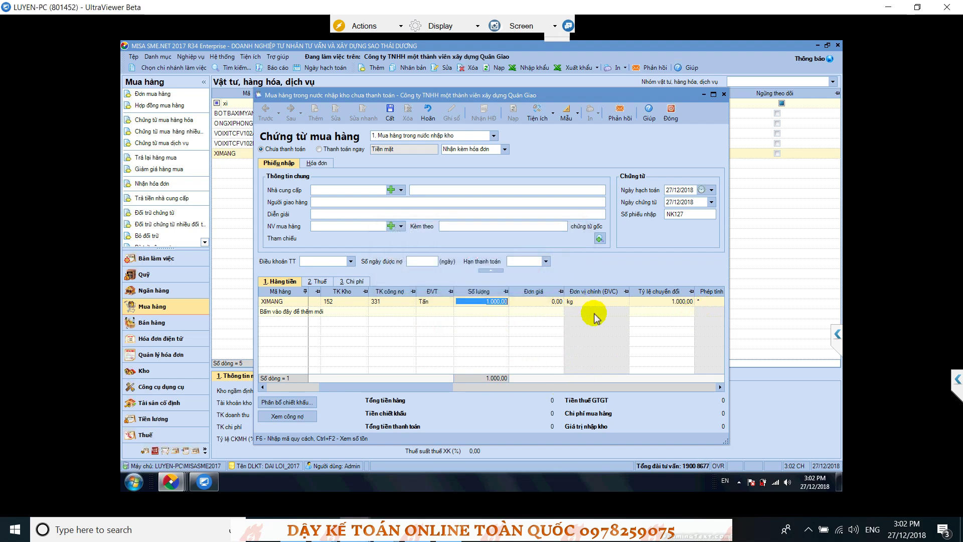